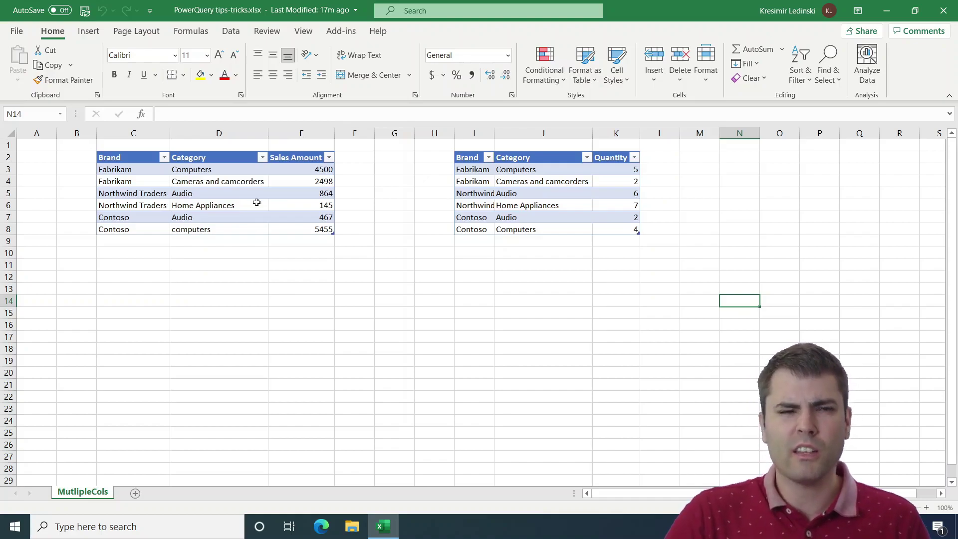
- Load the Brand, Category and Sales Amount table into Power Query via From Table/Range
left_click(216, 194)
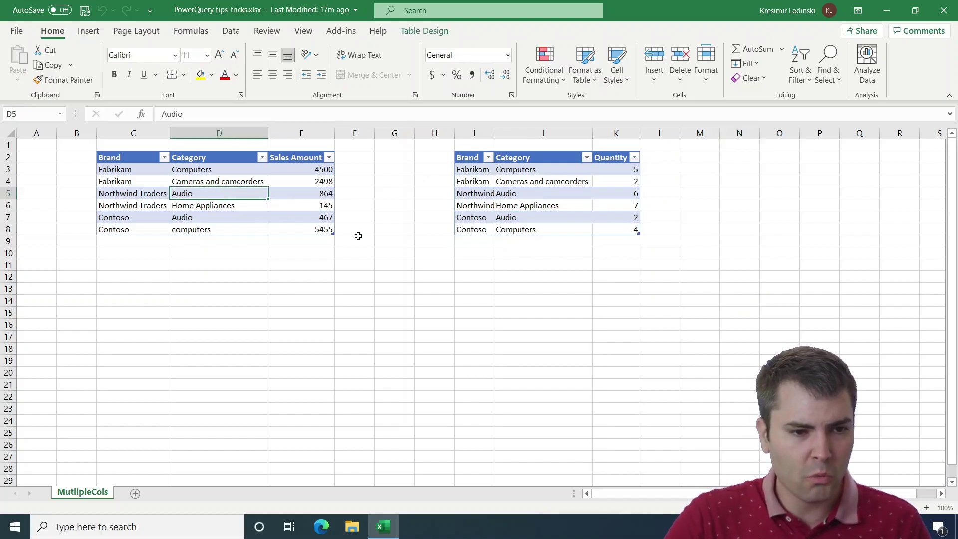
left_click(235, 33)
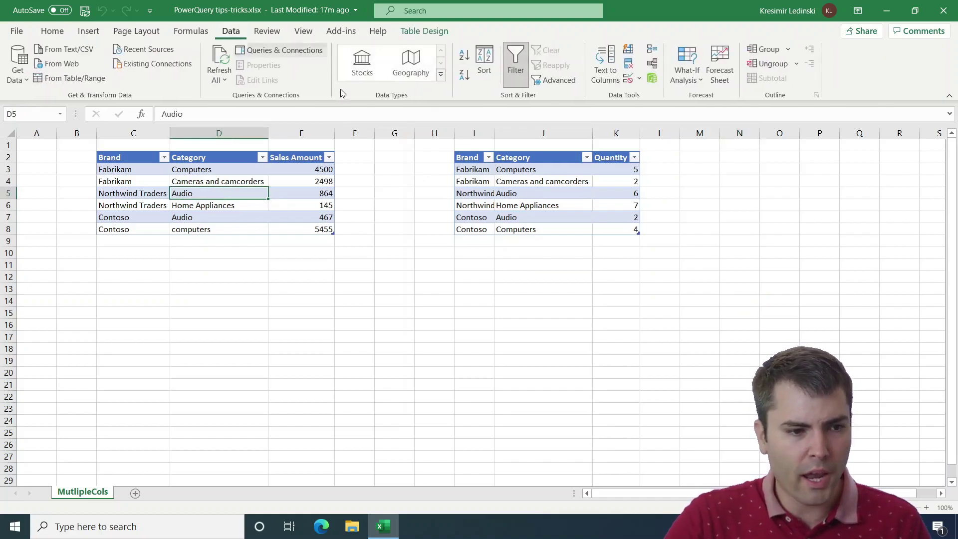
left_click(65, 79)
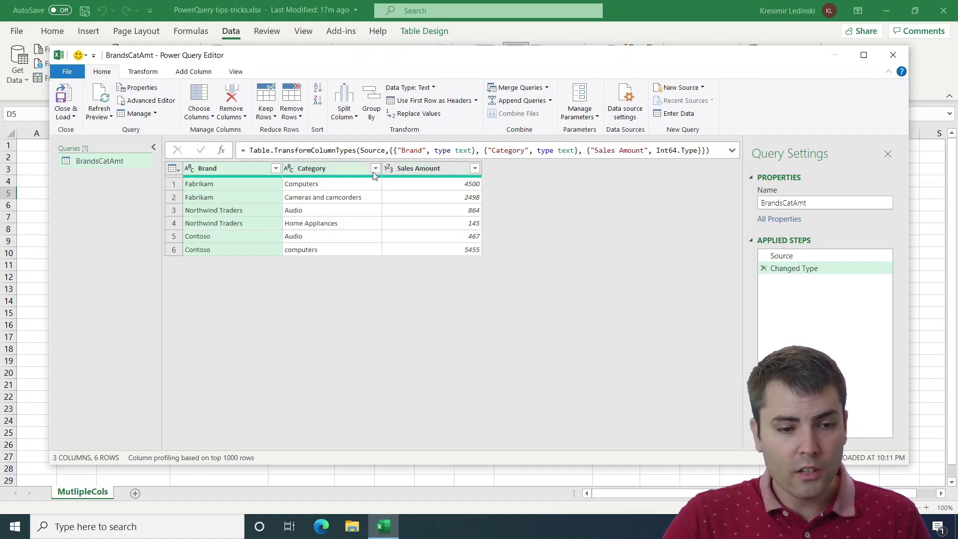
left_click(327, 186)
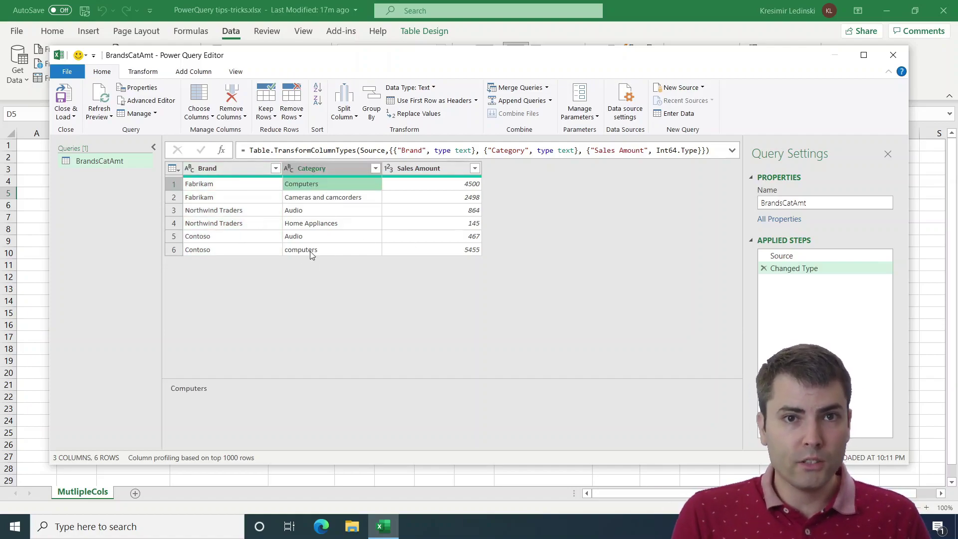
left_click(375, 168)
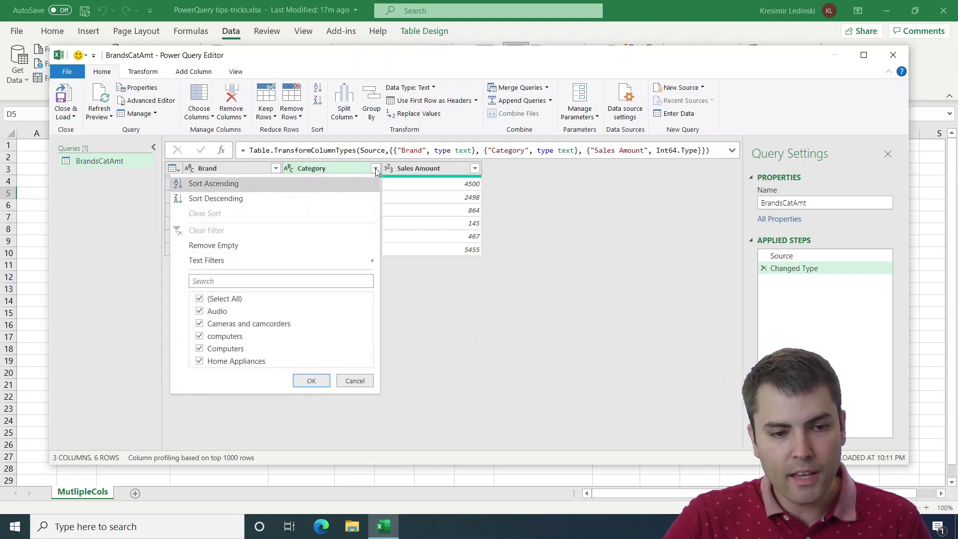
left_click(219, 299)
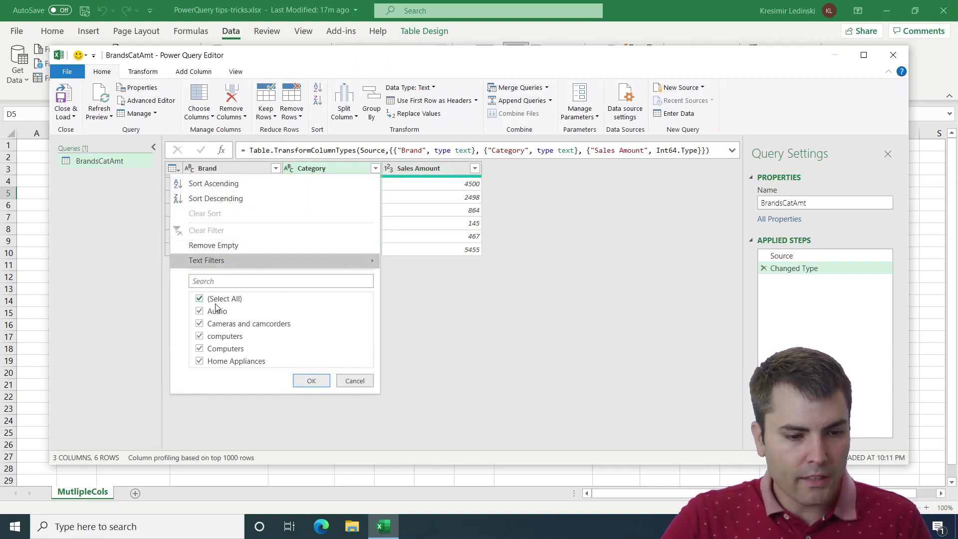
left_click(210, 336)
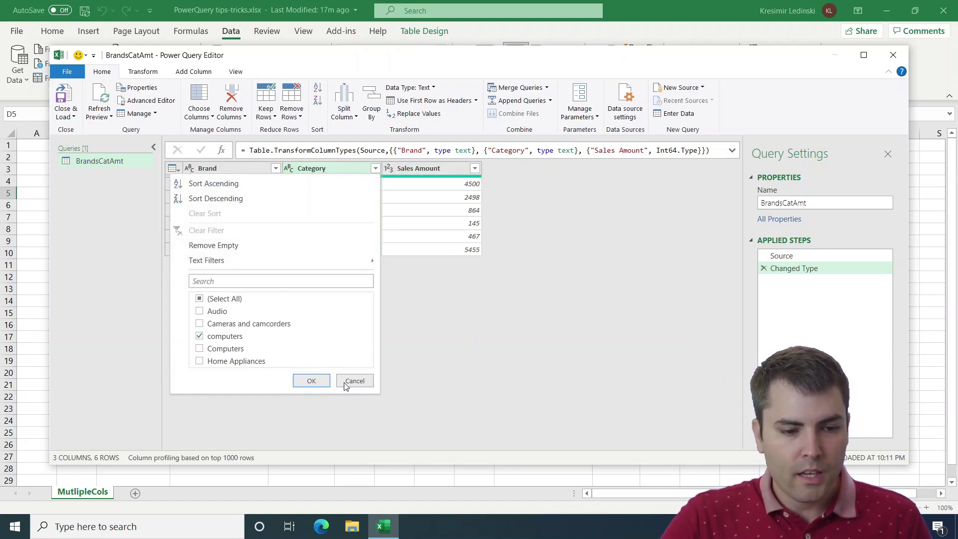
left_click(309, 381)
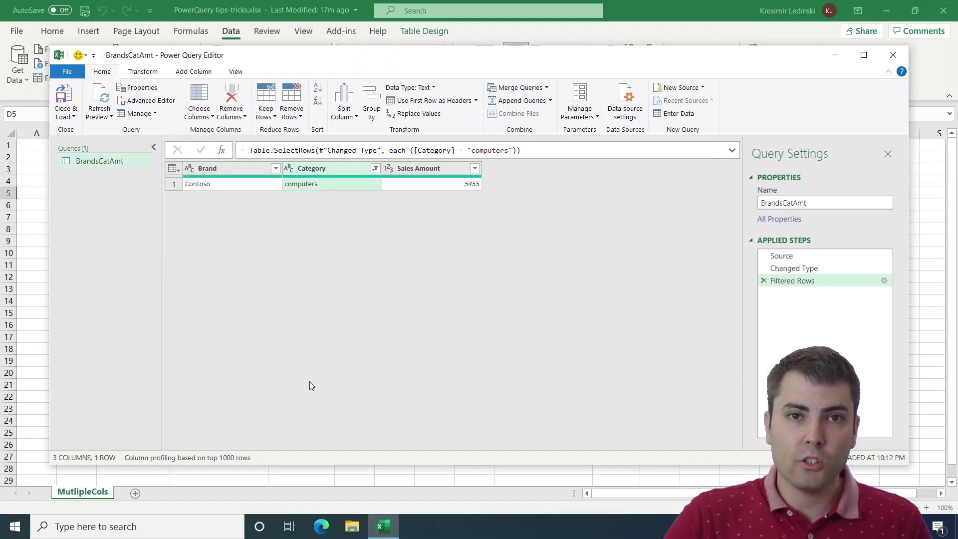
left_click(763, 281)
left_click(322, 185)
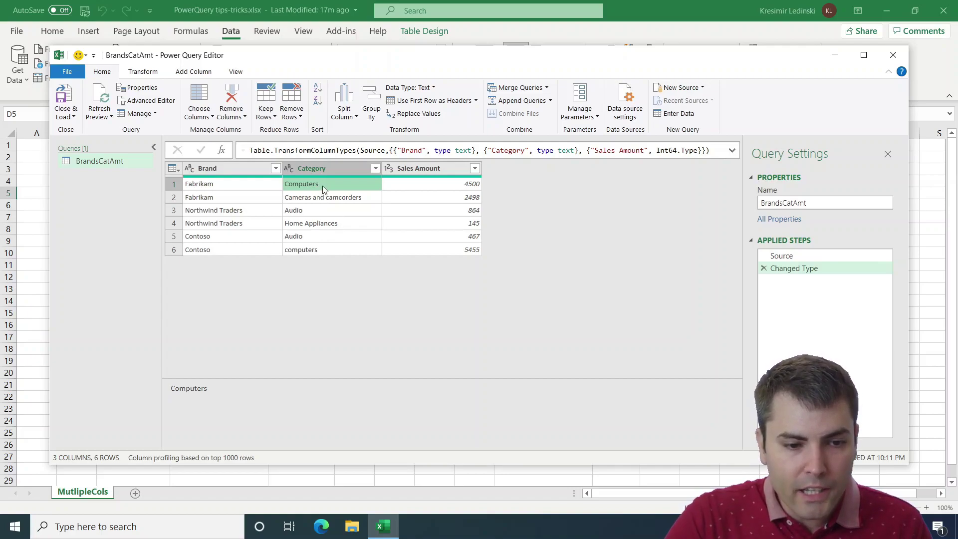
right_click(322, 184)
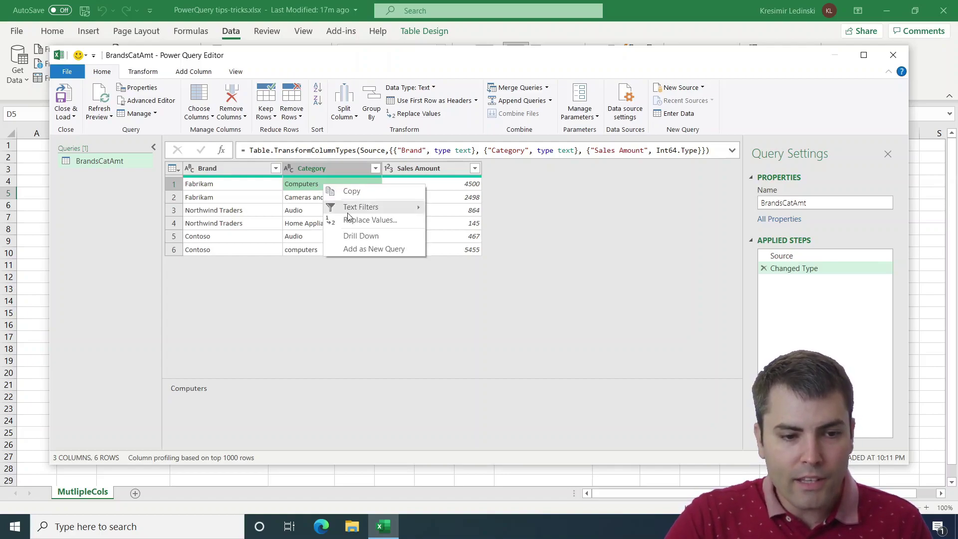
mouse_move(349, 208)
left_click(494, 208)
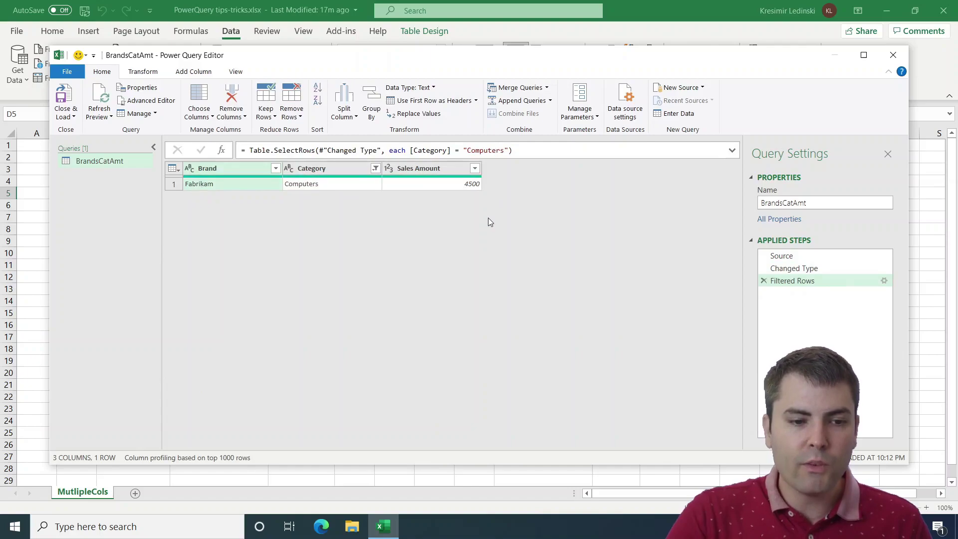
left_click(763, 280)
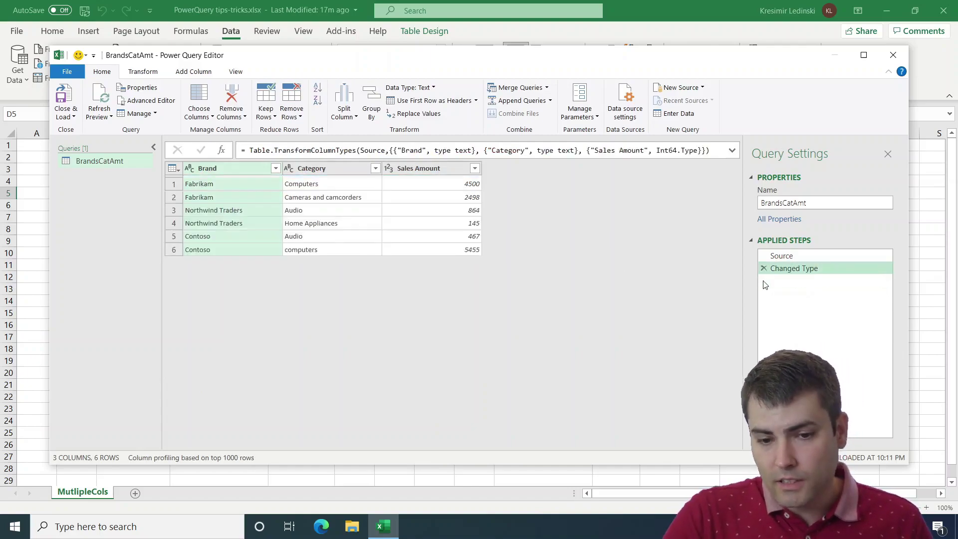
right_click(460, 215)
mouse_move(501, 238)
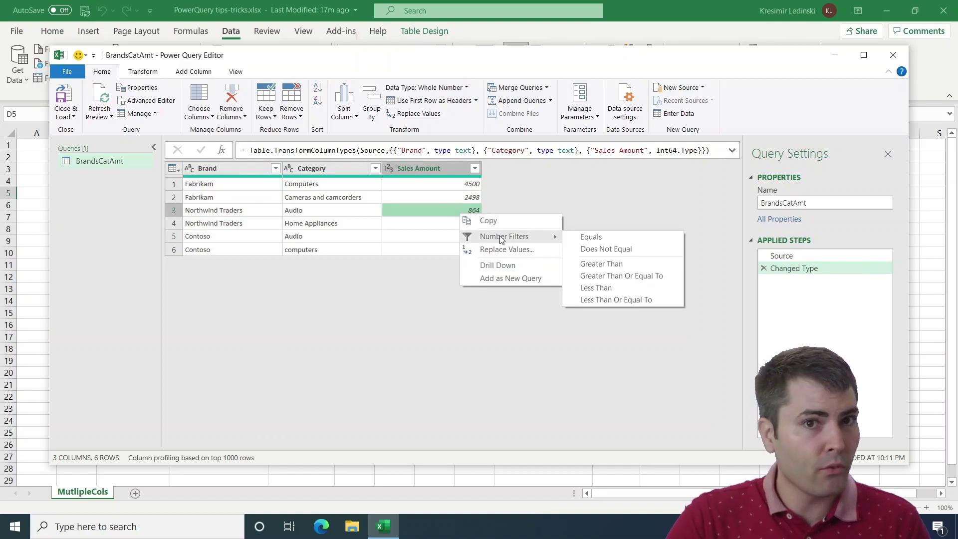
left_click(621, 265)
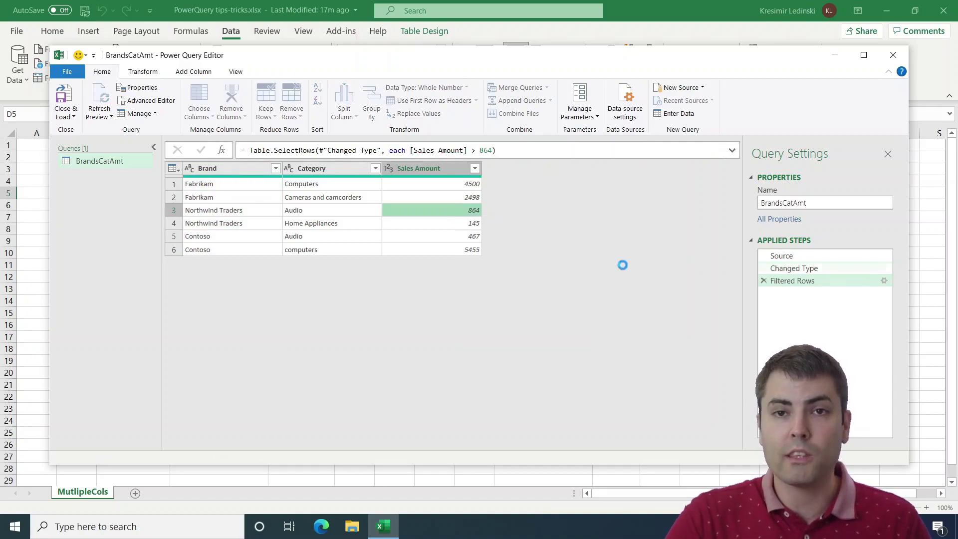
left_click(762, 281)
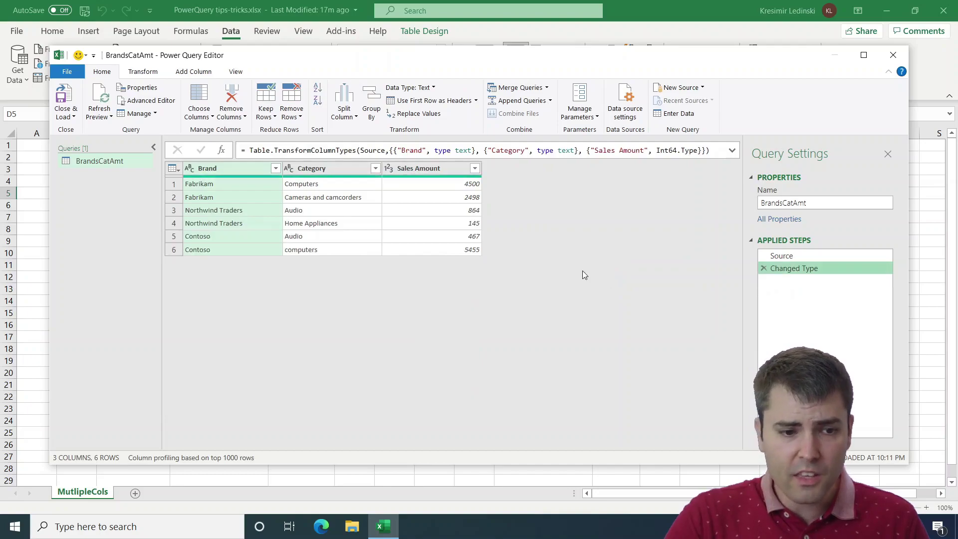
- Filter the Category column to rows equal to Computers
right_click(326, 186)
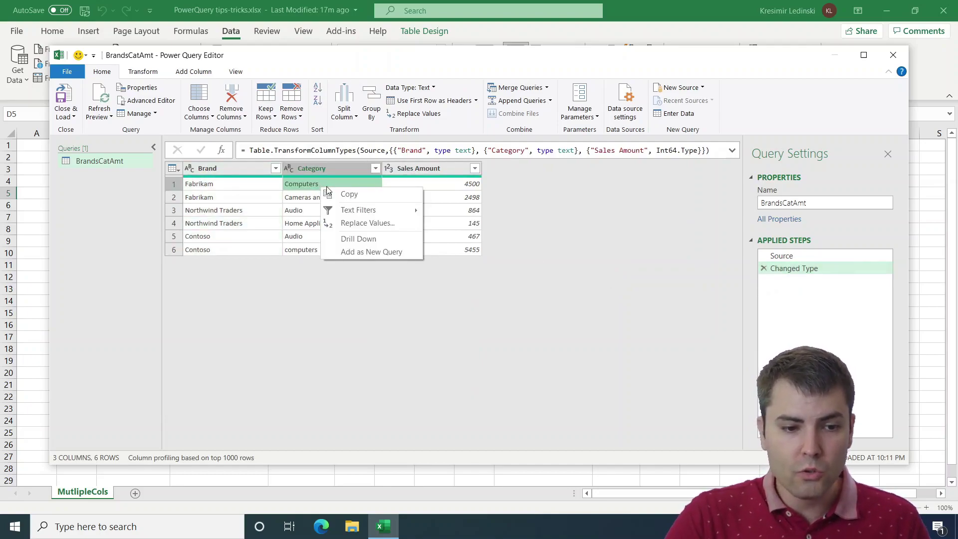
mouse_move(369, 210)
left_click(464, 215)
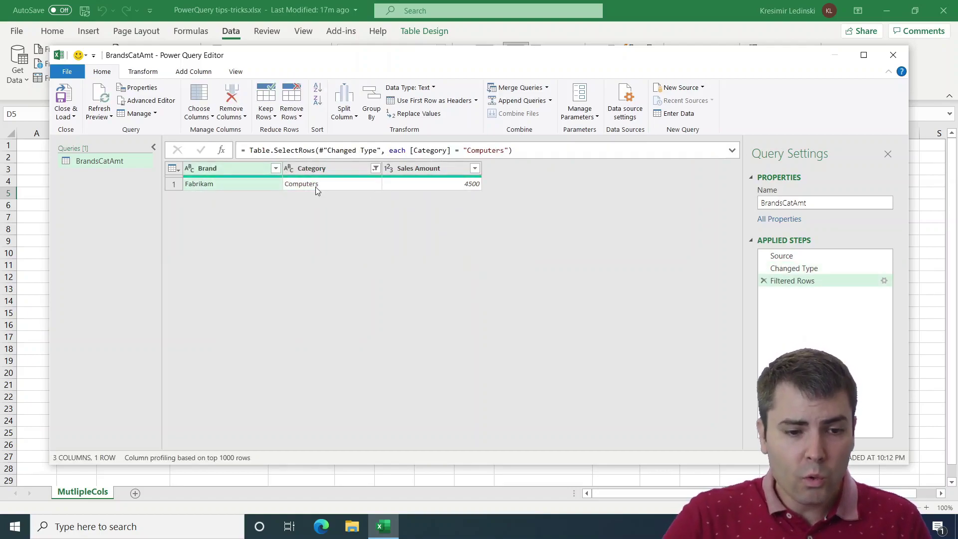
- Wrap [Category] in Text.Proper() in the filter formula so the match ignores case
left_click(406, 150)
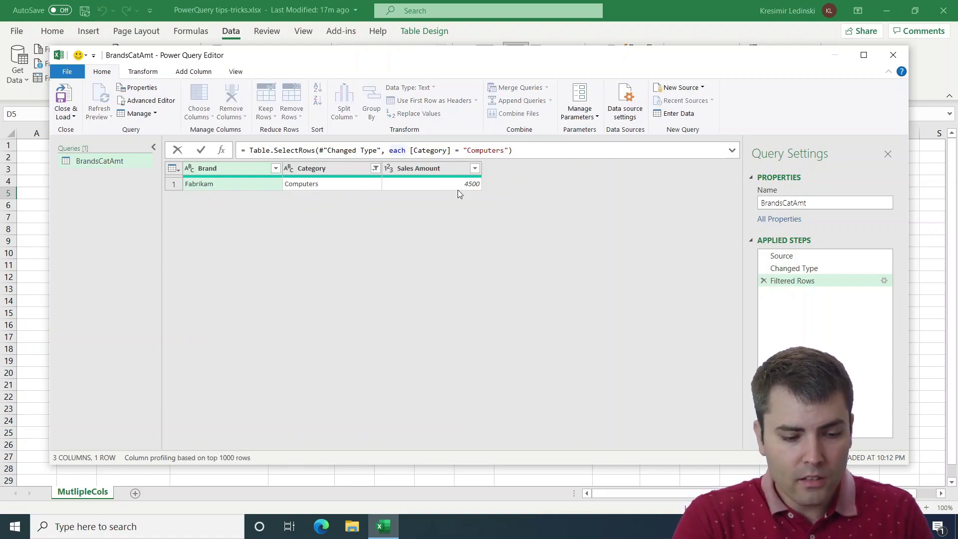
type("Text.Proper(")
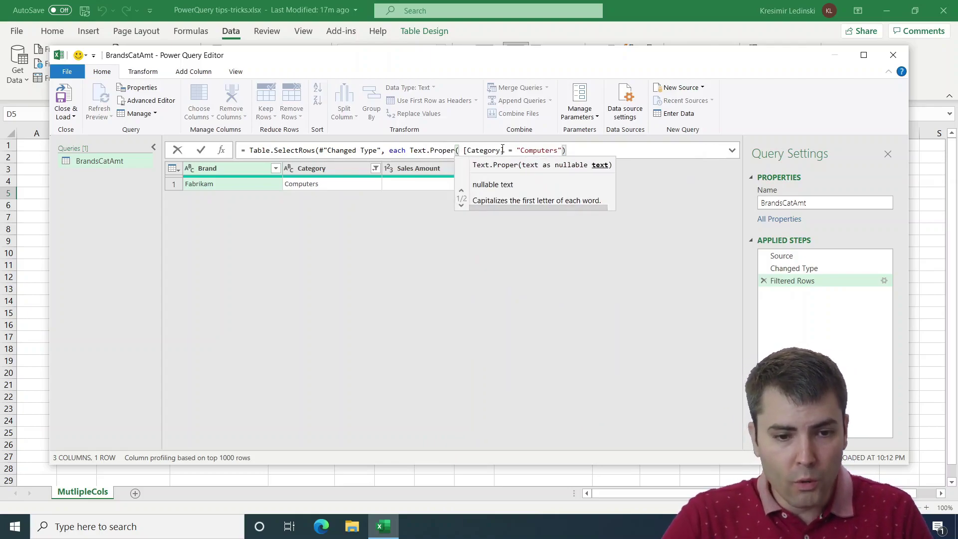
left_click(503, 152)
type(")")
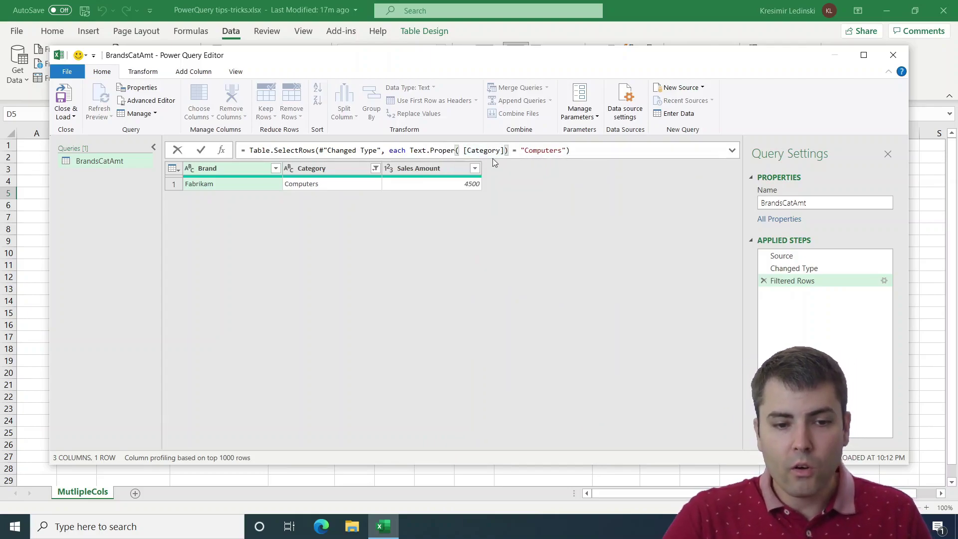
left_click(462, 151)
key("BackSpace")
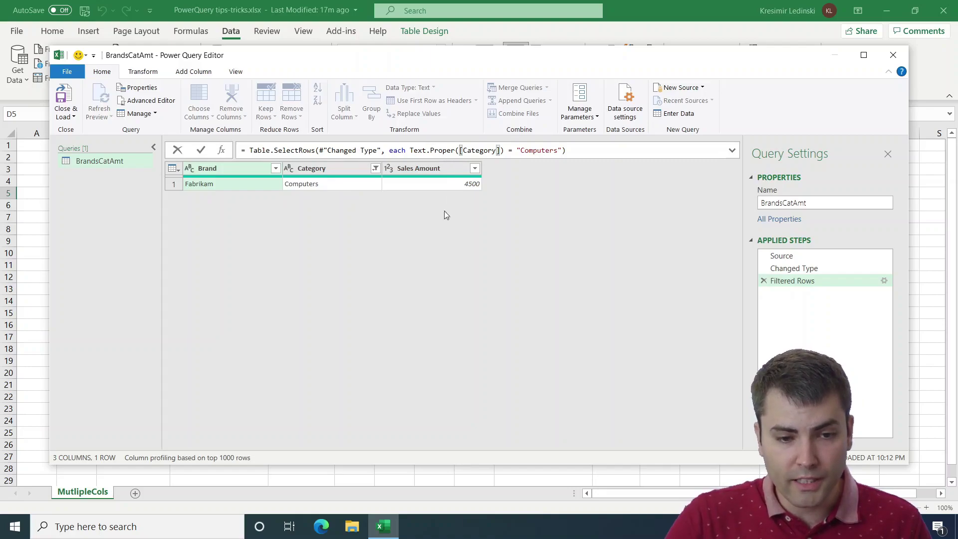
key("Return")
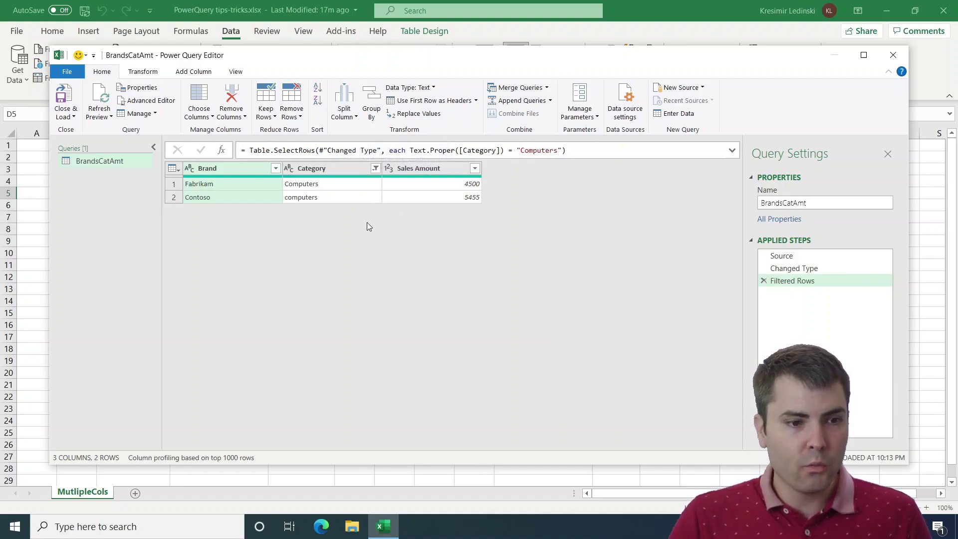
- Dismiss the load options and launch a second Excel instance from the taskbar menu
left_click(66, 115)
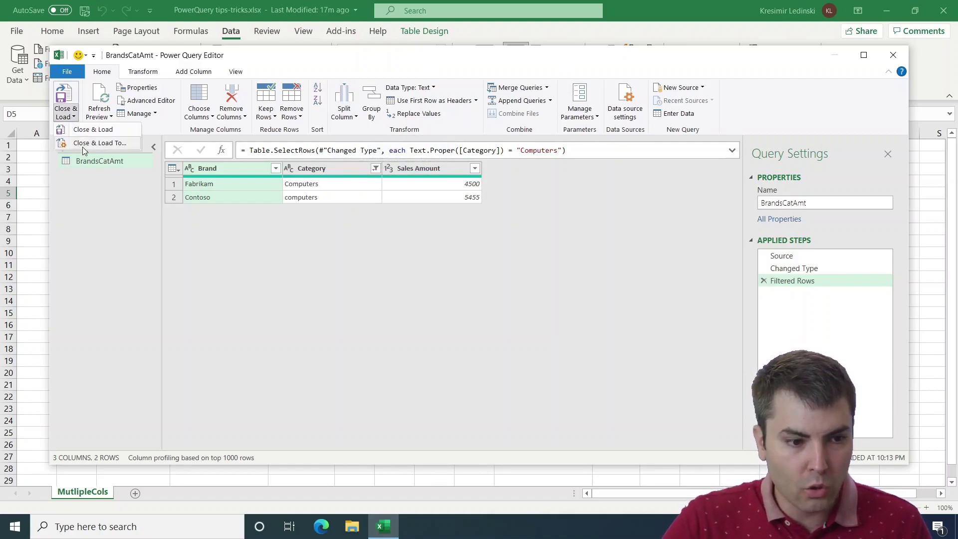
left_click(313, 283)
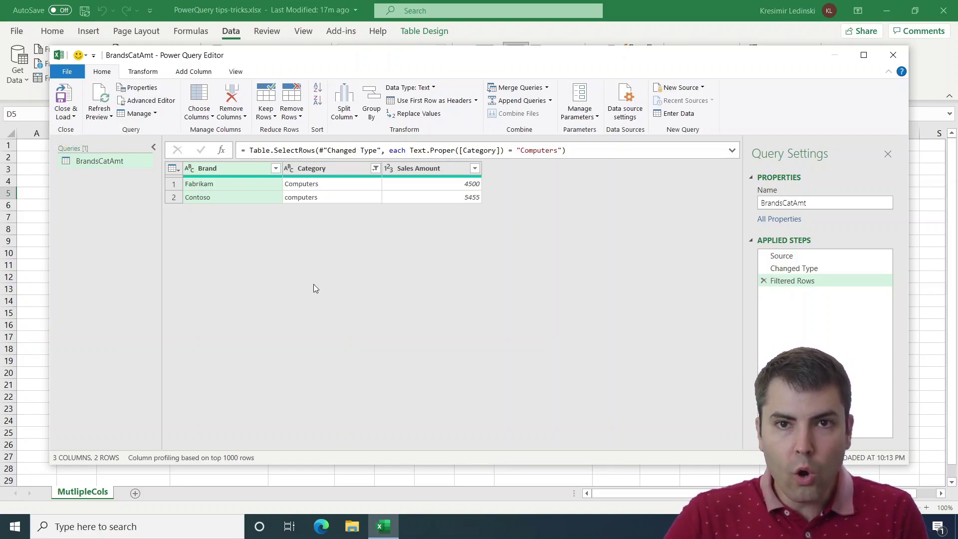
left_click(384, 528)
right_click(384, 527)
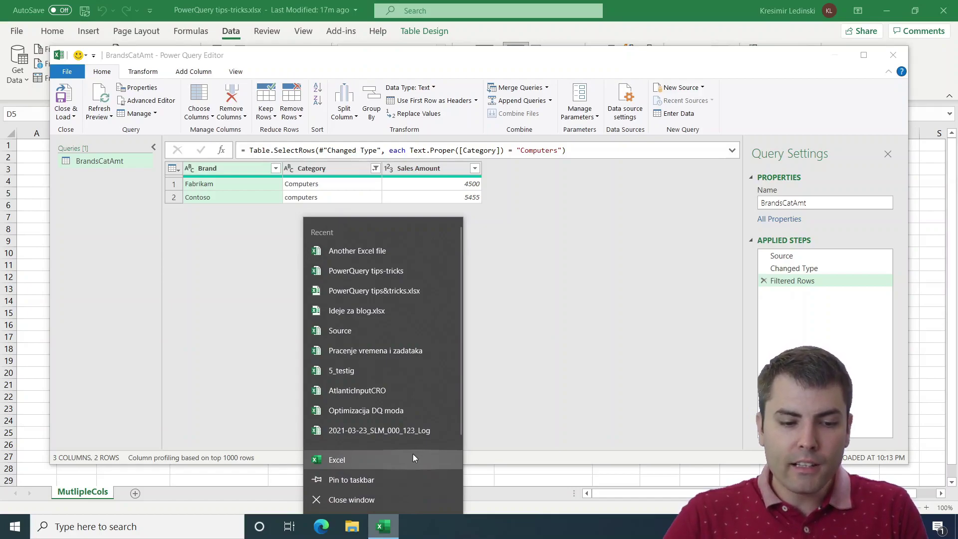
left_click(412, 454)
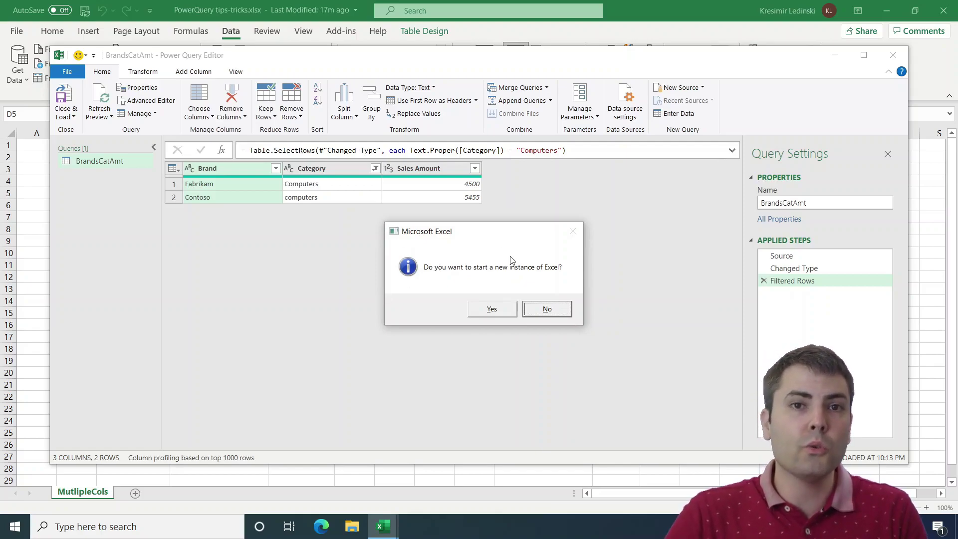
left_click(487, 312)
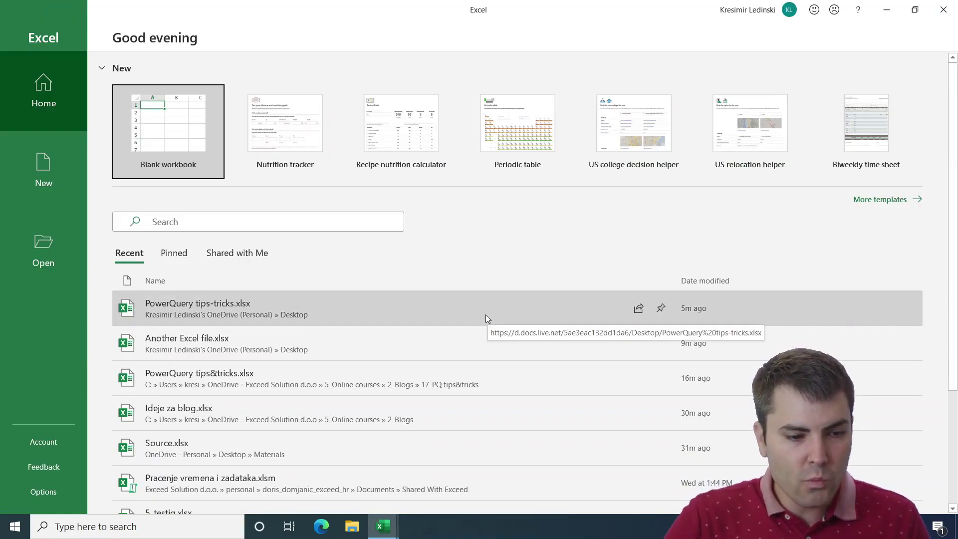
- Open Another Excel file.xlsx from Recent and add a blank Sheet1
left_click(208, 344)
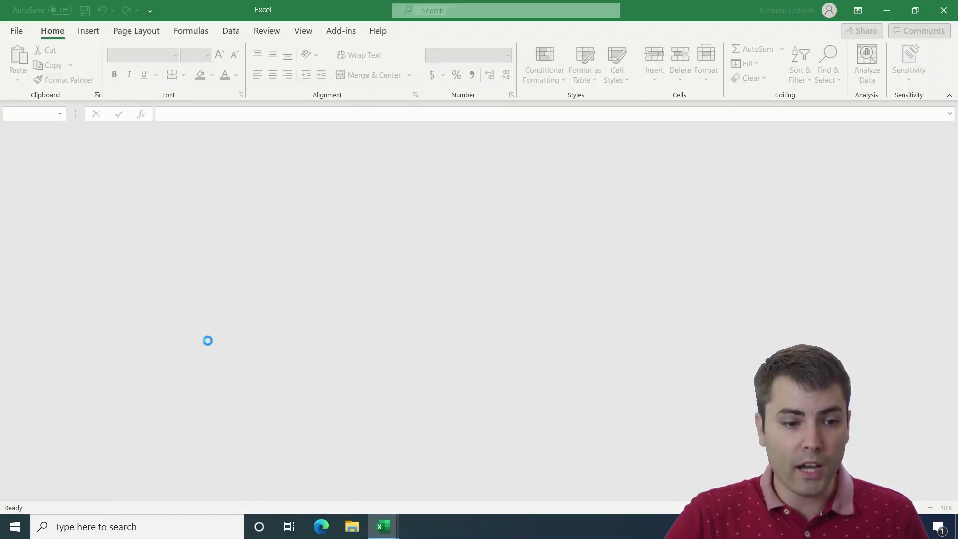
left_click(474, 204)
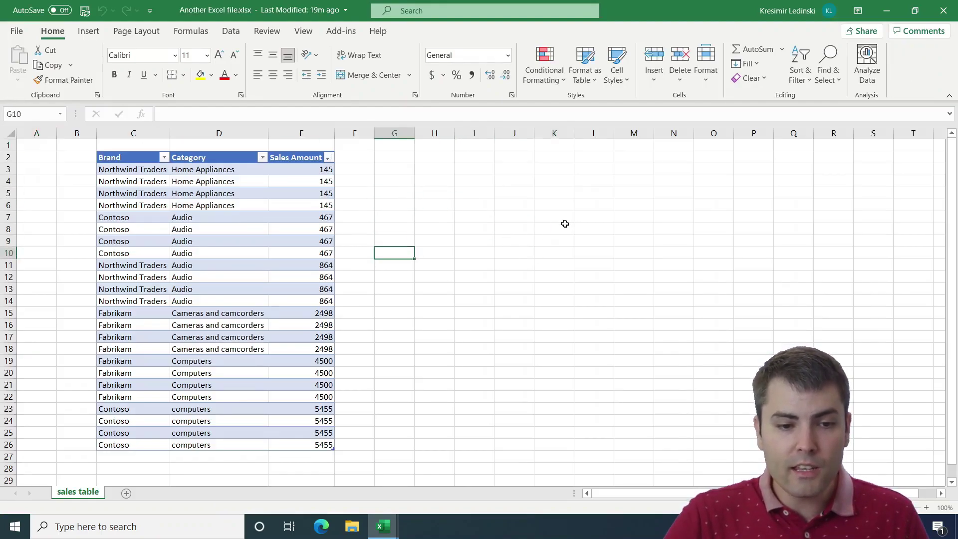
left_click(126, 493)
left_click(380, 197)
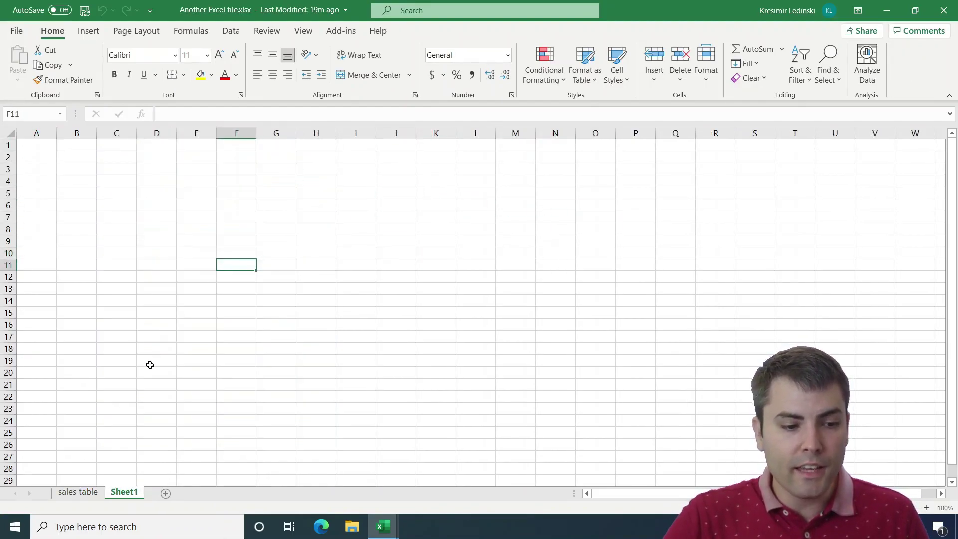
- Return to the sales table sheet, select a cell inside the table and bring up the Data tools
left_click(77, 492)
left_click(443, 210)
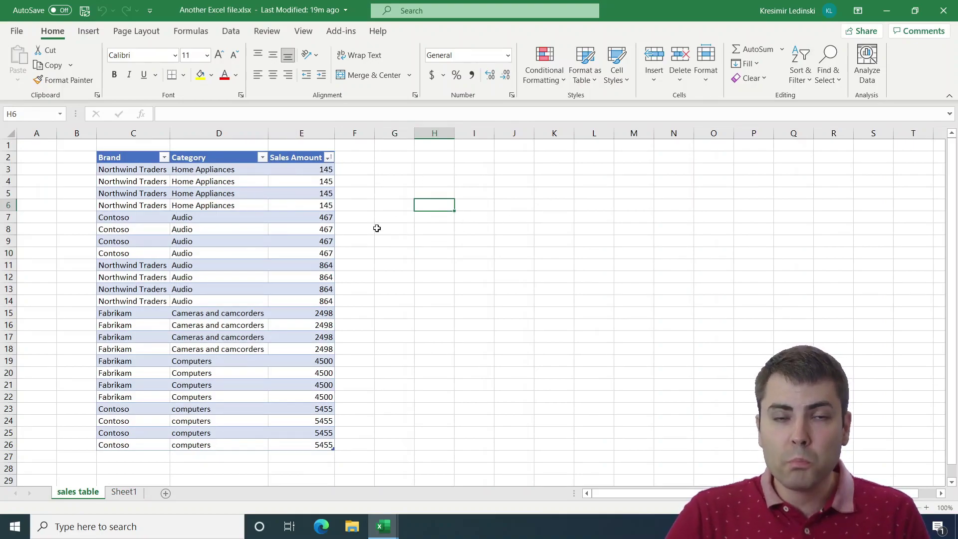
left_click(233, 219)
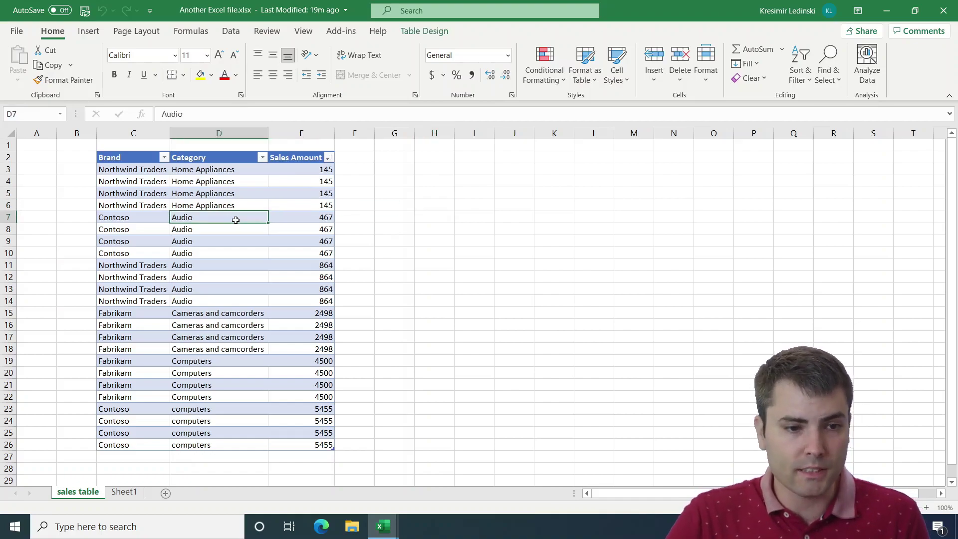
left_click(230, 31)
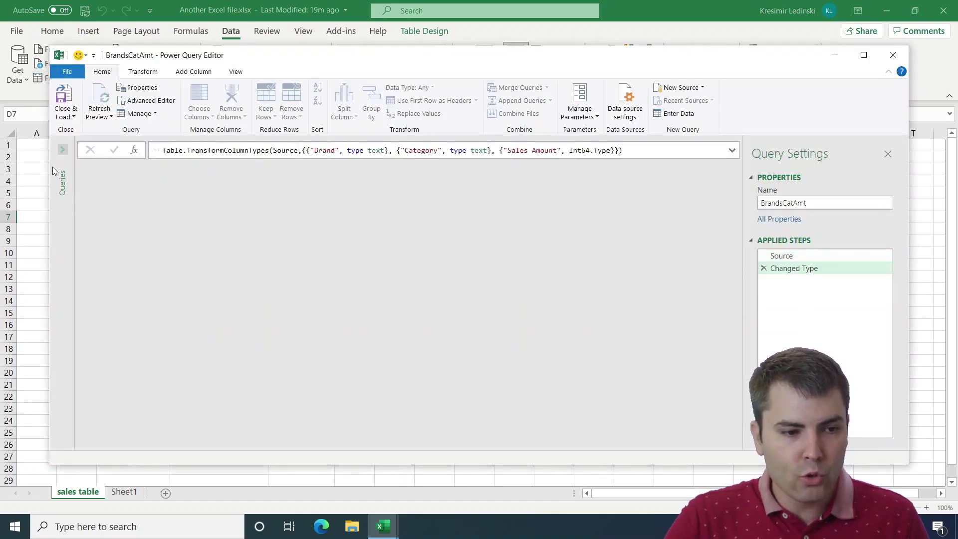
- Switch back to the PowerQuery tips-tricks Power Query Editor window
mouse_move(375, 521)
left_click(310, 459)
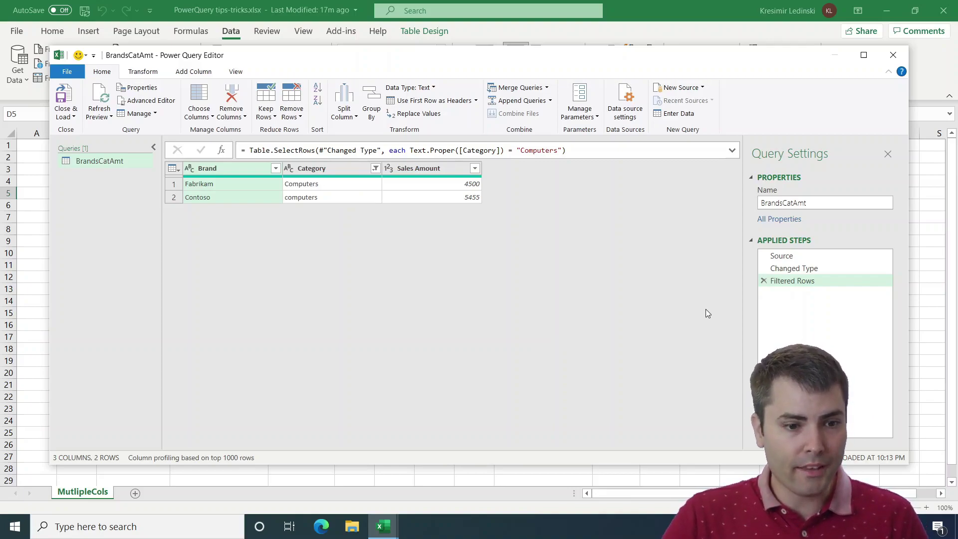
- Delete the Filtered Rows step and load BrandsCatAmt as a connection-only query
left_click(763, 281)
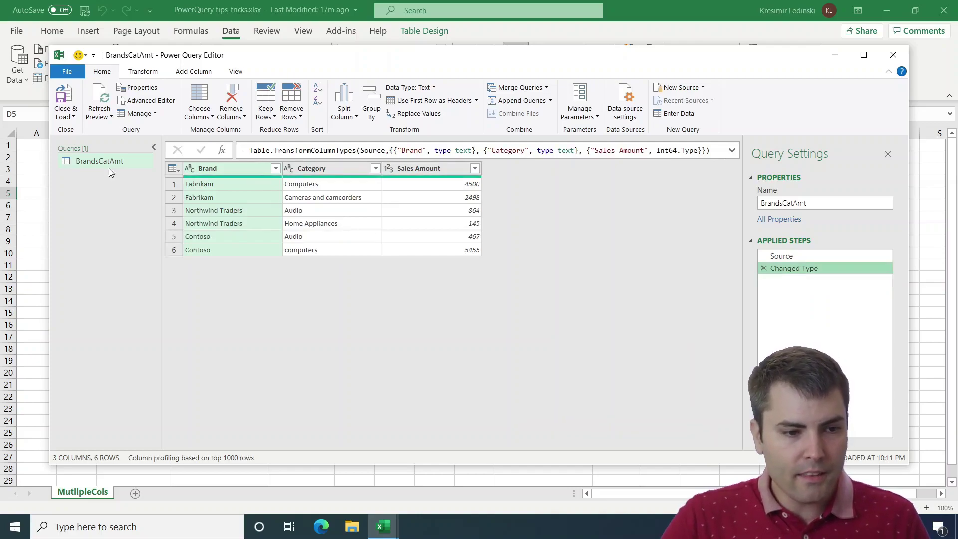
left_click(66, 114)
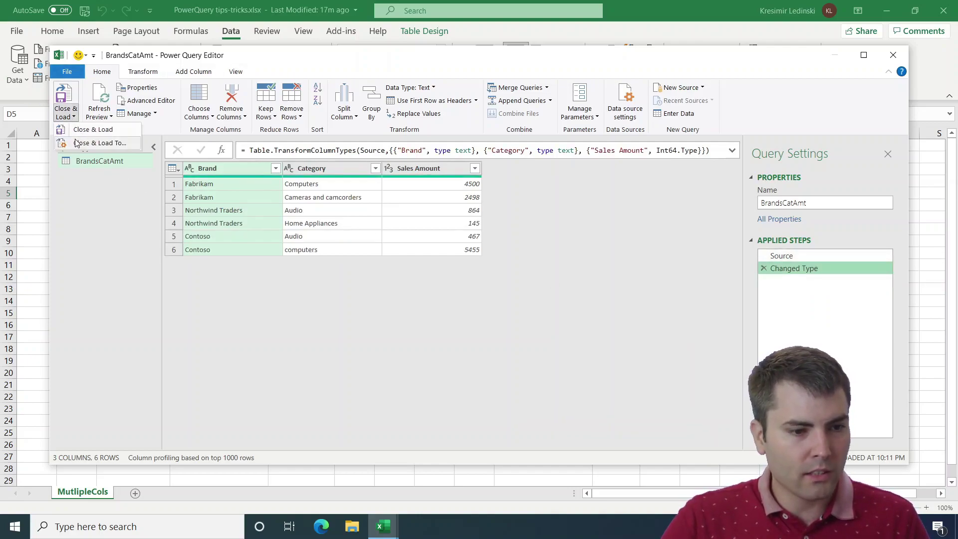
left_click(77, 144)
left_click(420, 237)
left_click(478, 322)
left_click(539, 184)
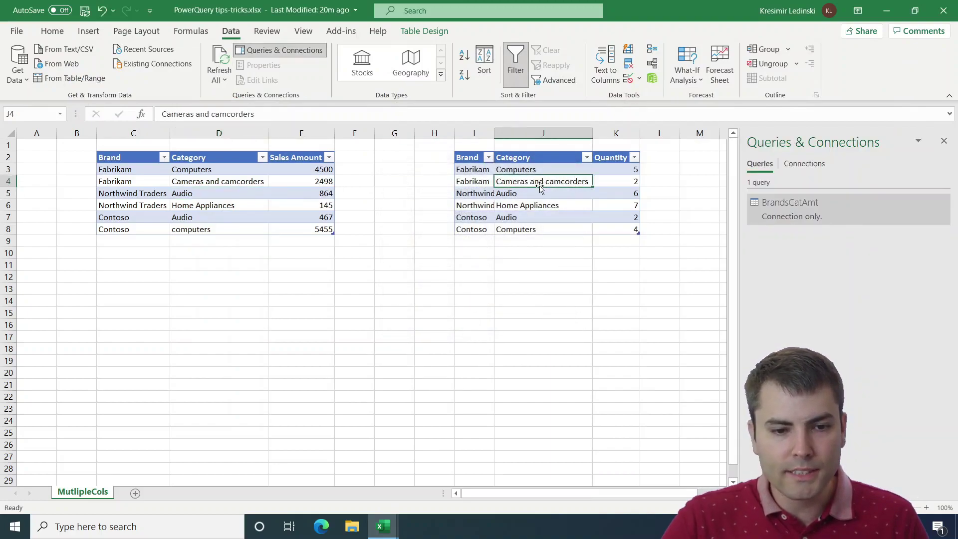
left_click(15, 81)
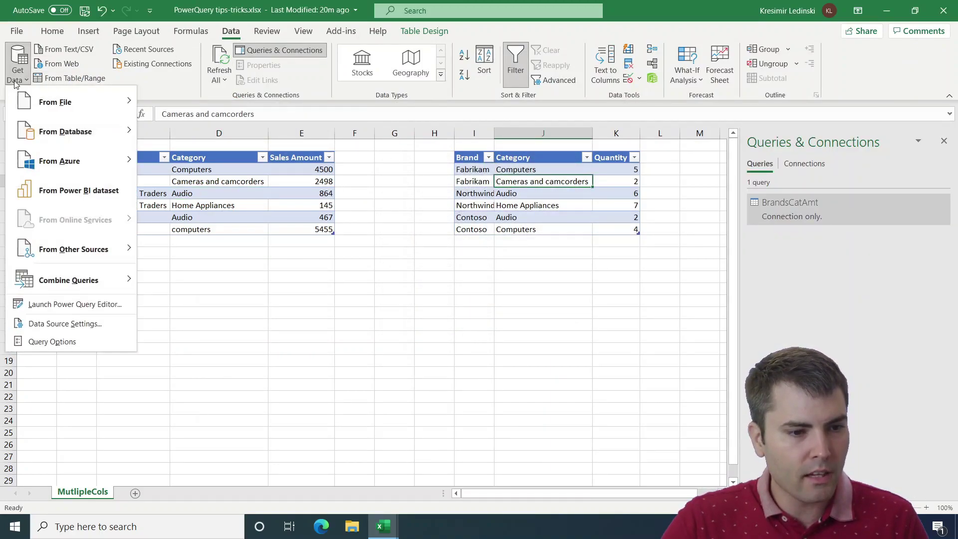
- Launch the Power Query Editor and look at the BrandsCatQTY and BrandsCatAmt queries
left_click(75, 304)
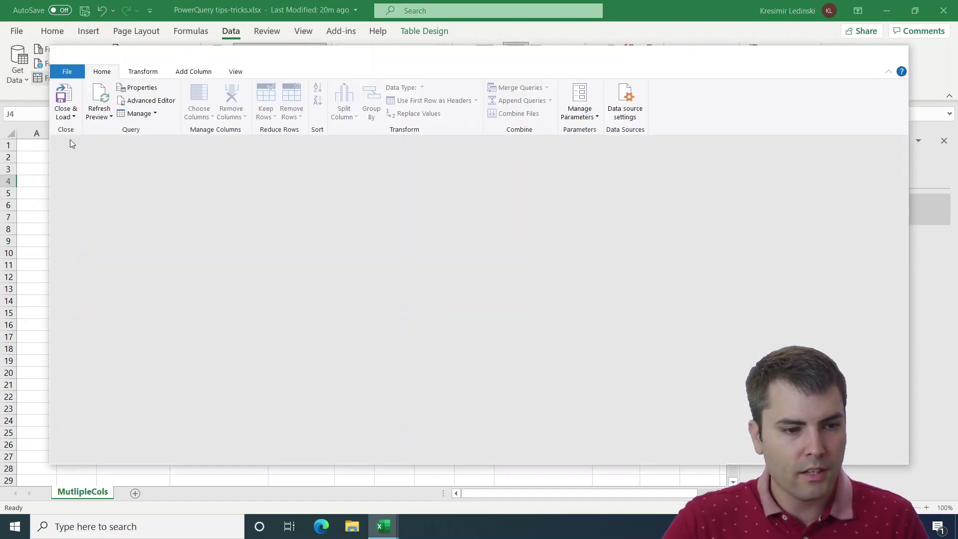
left_click(110, 162)
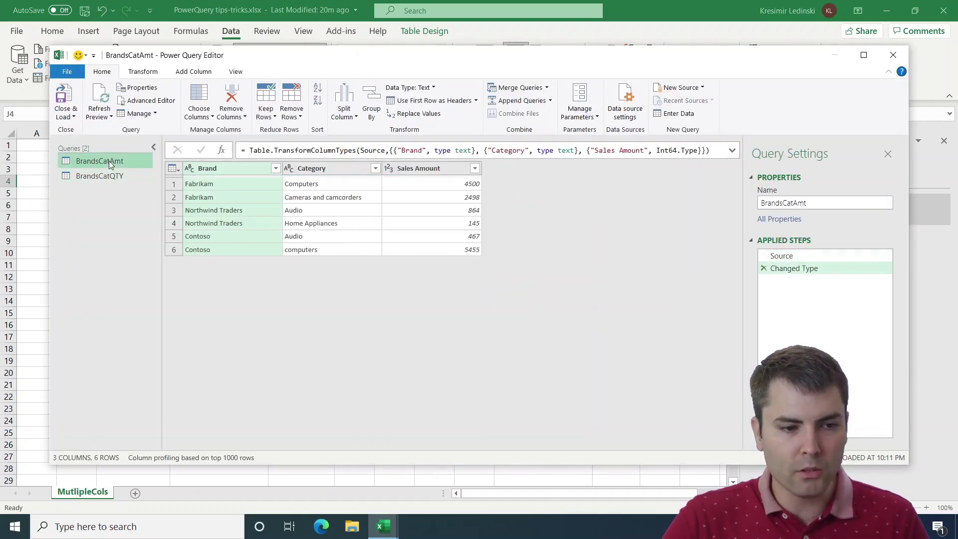
left_click(115, 176)
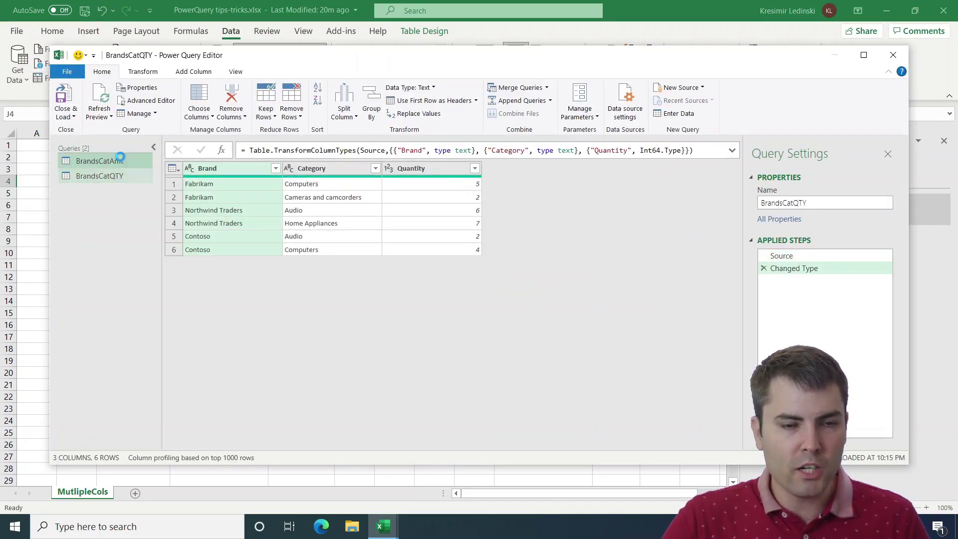
left_click(120, 161)
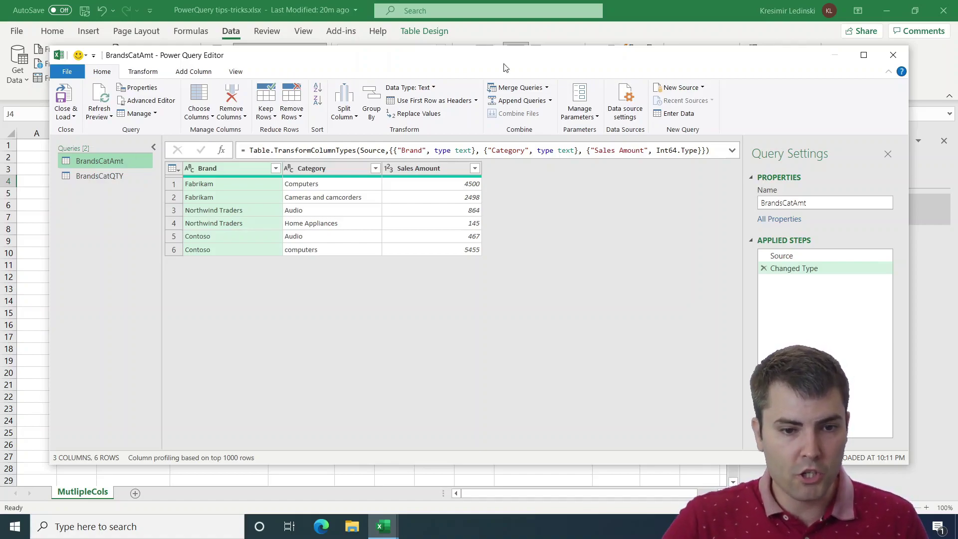
- Start a merge of BrandsCatAmt with BrandsCatQTY, matching Brand and Category in both tables
left_click(519, 89)
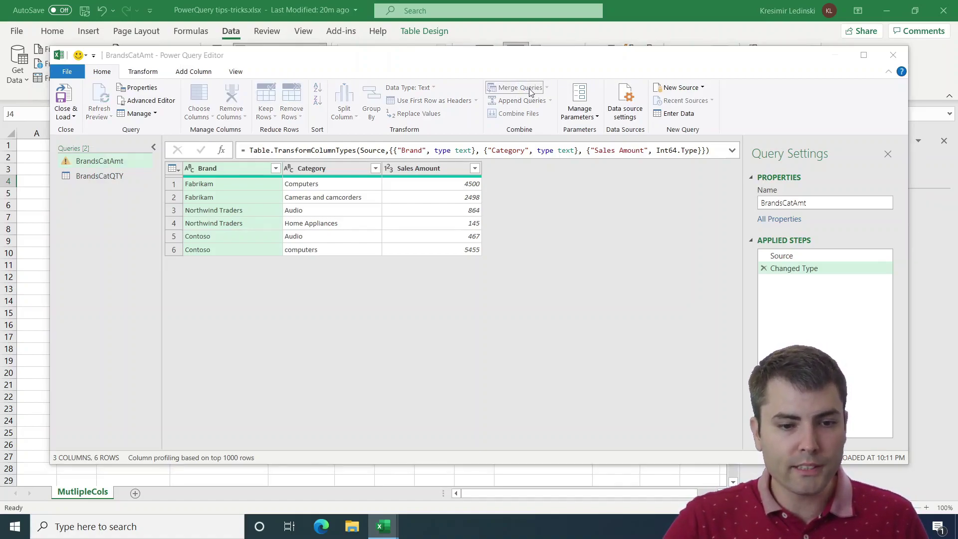
left_click(301, 149)
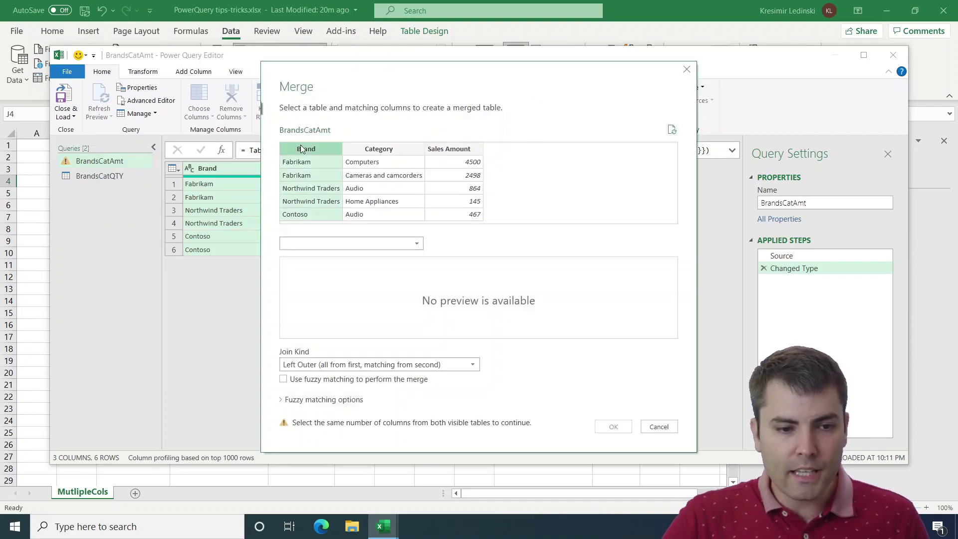
left_click(358, 150, "ctrl")
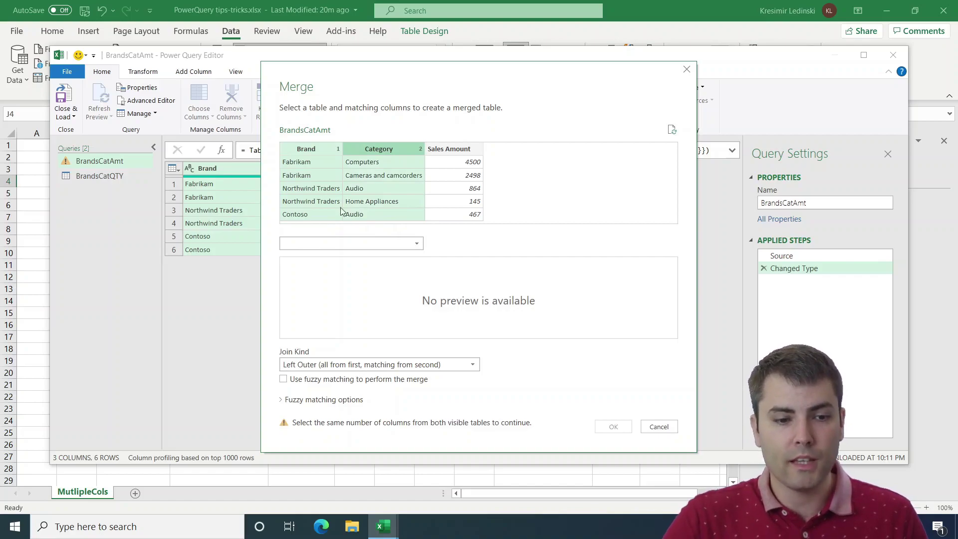
left_click(316, 244)
left_click(314, 269)
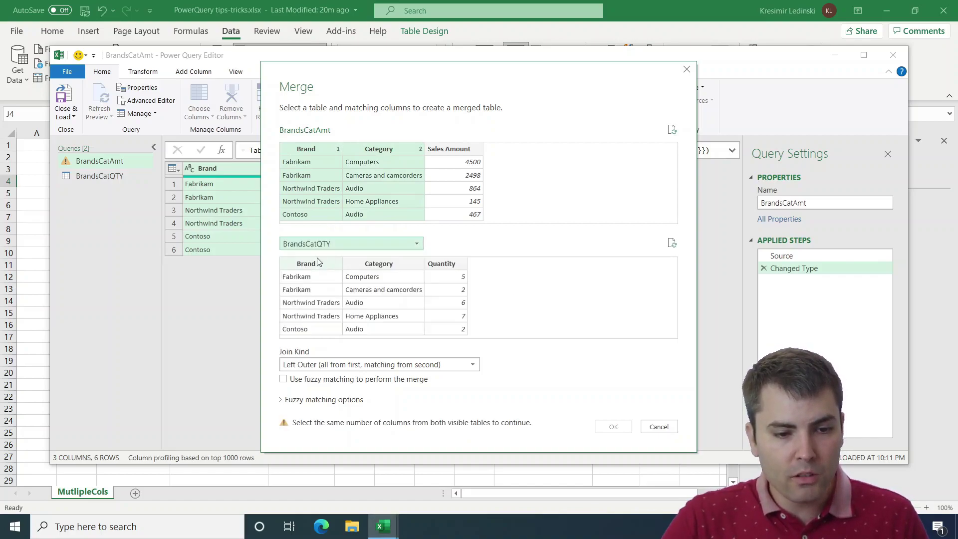
left_click(320, 263)
left_click(390, 265, "ctrl")
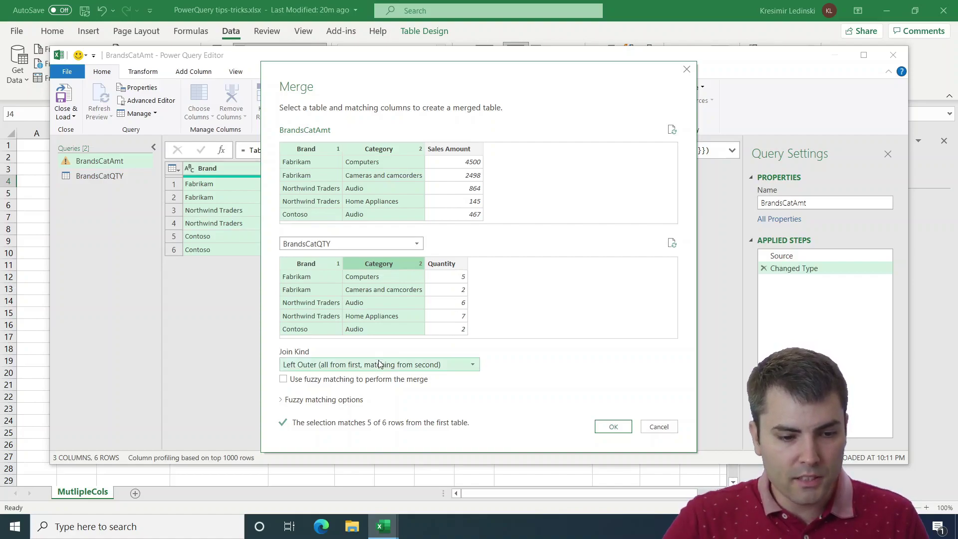
- Enable fuzzy matching with similarity threshold 1, disable combining text parts, and confirm the merge
left_click(327, 381)
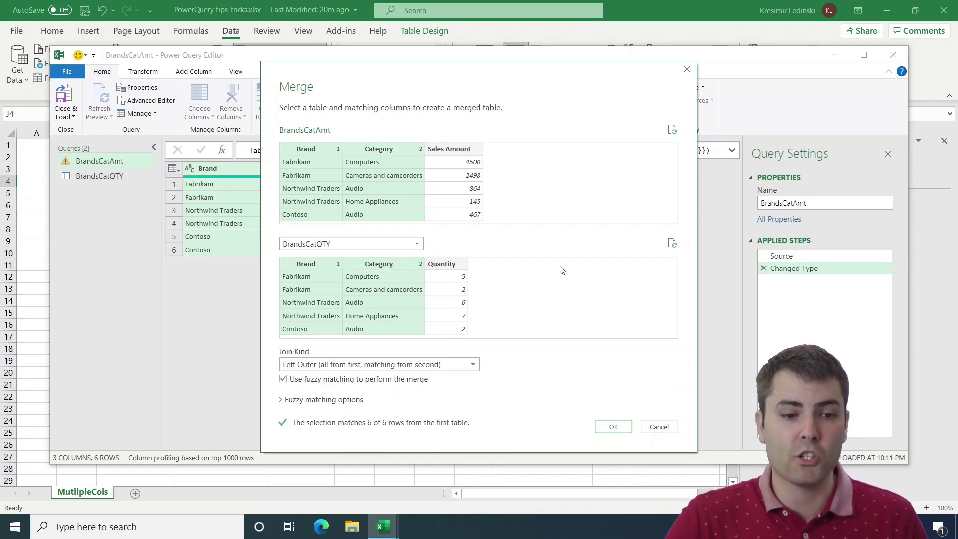
left_click(283, 401)
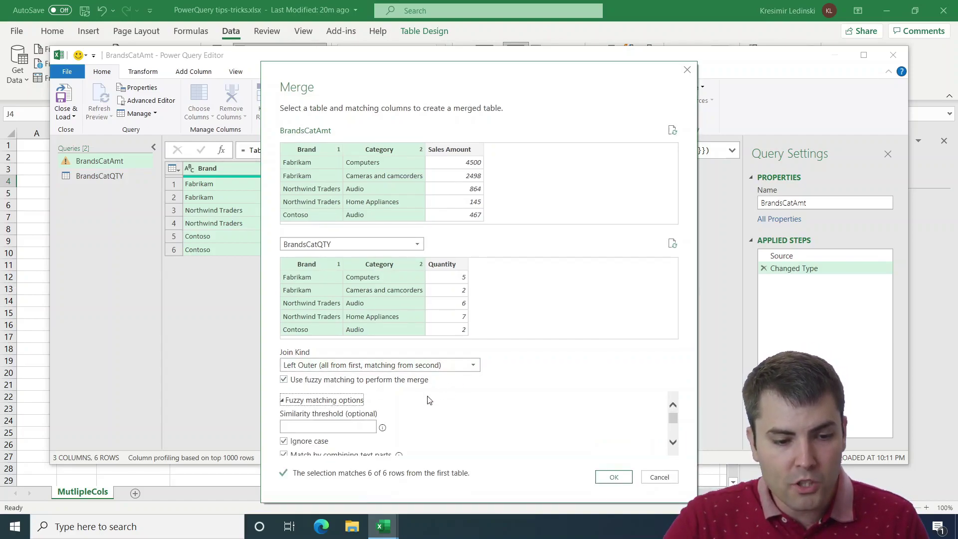
left_click(332, 424)
type("1")
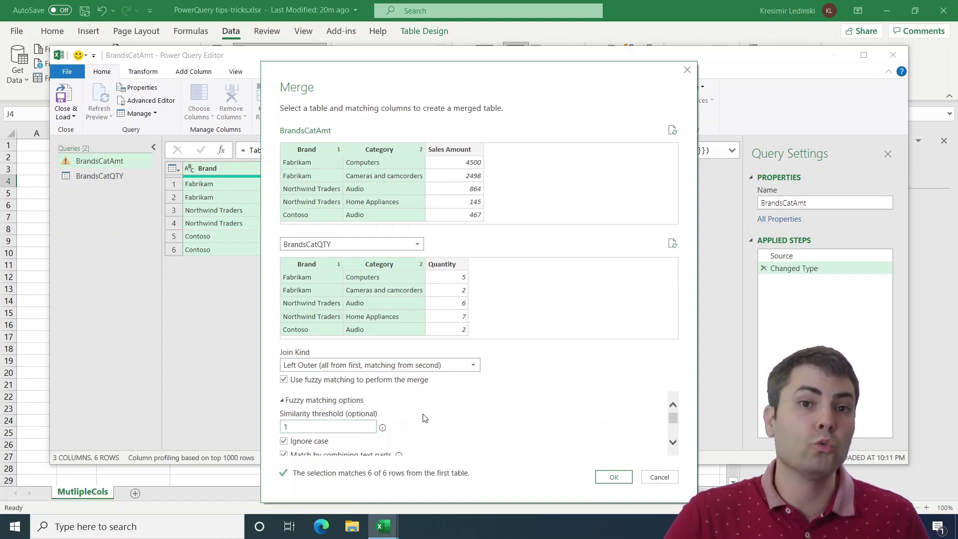
scroll(424, 418, "down", 1)
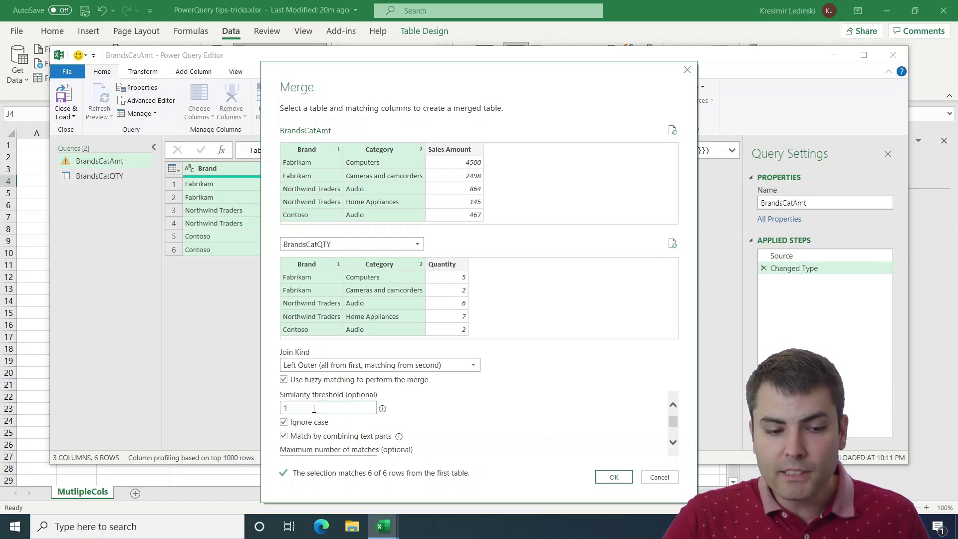
left_click(301, 437)
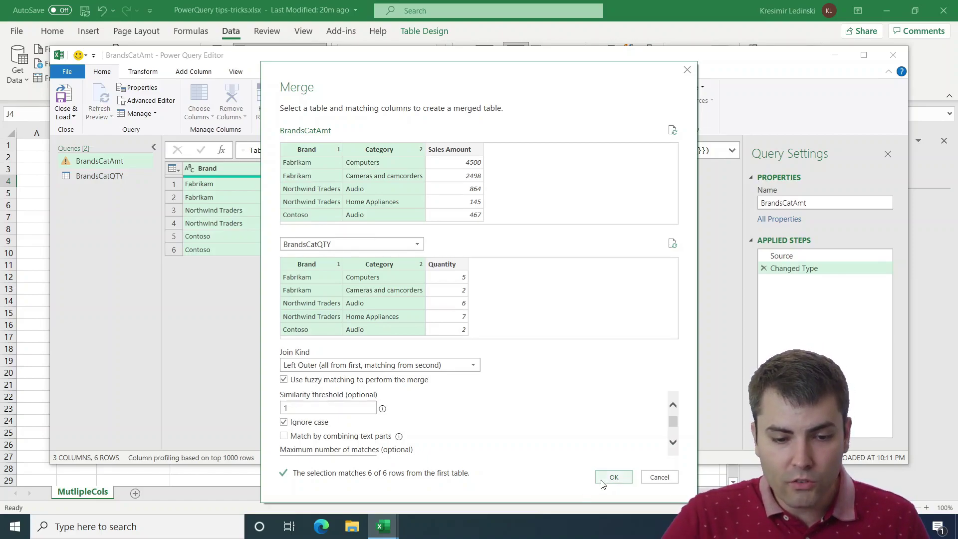
left_click(613, 477)
- Expand BrandsCatQTY into Brand, Category and Quantity columns without the original-name prefix
left_click(521, 184)
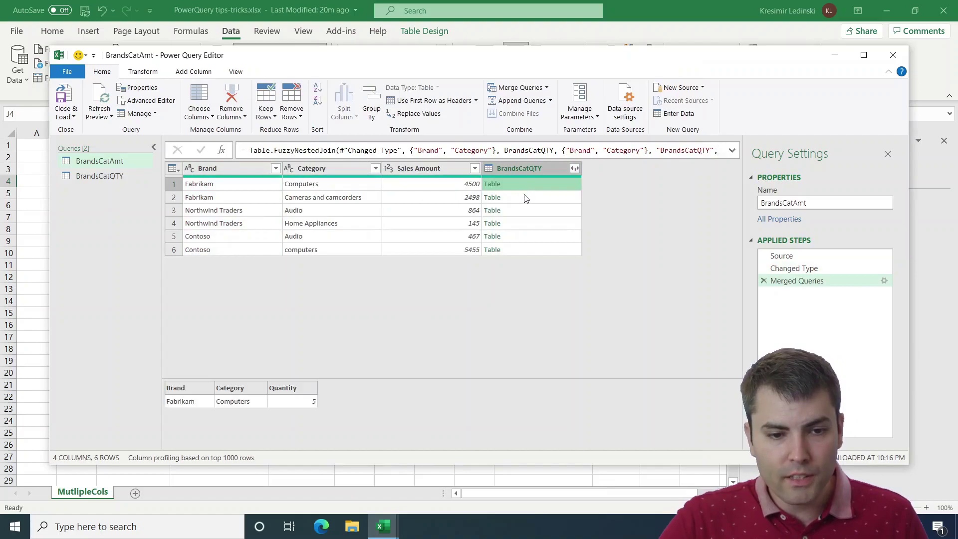
left_click(521, 197)
left_click(524, 223)
left_click(527, 250)
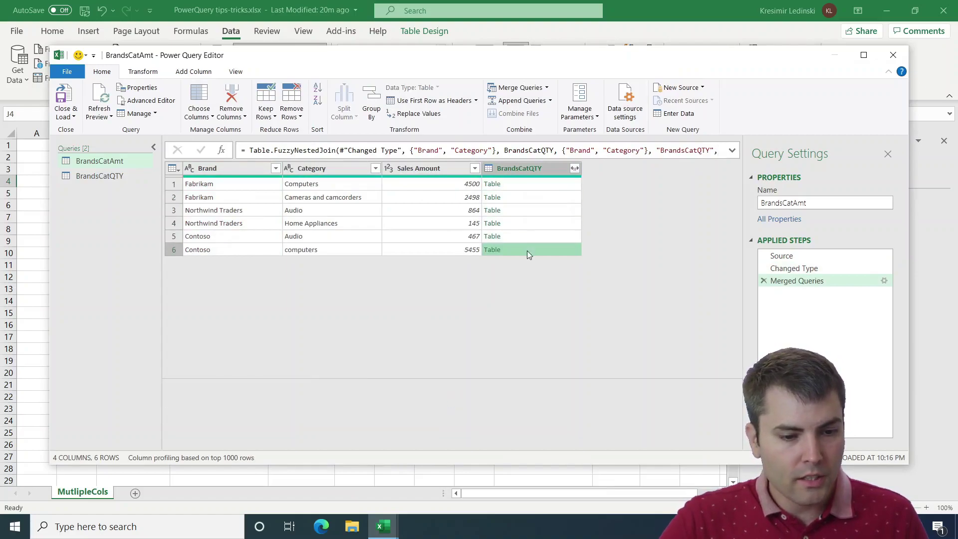
left_click(575, 168)
left_click(407, 232)
left_click(407, 231)
left_click(453, 298)
left_click(505, 324)
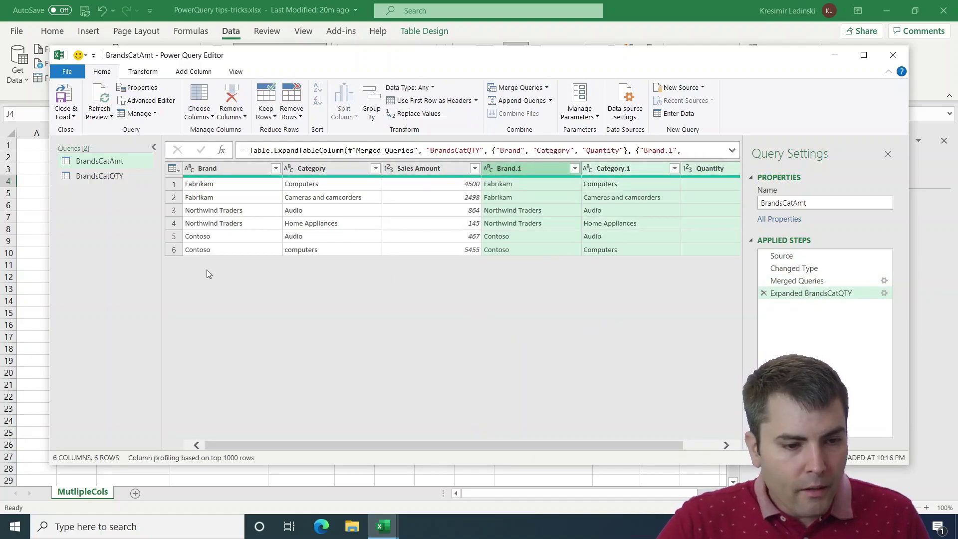
- Check row 6's lowercase computers match, then remove the Brand.1 and Category.1 columns
left_click(299, 250)
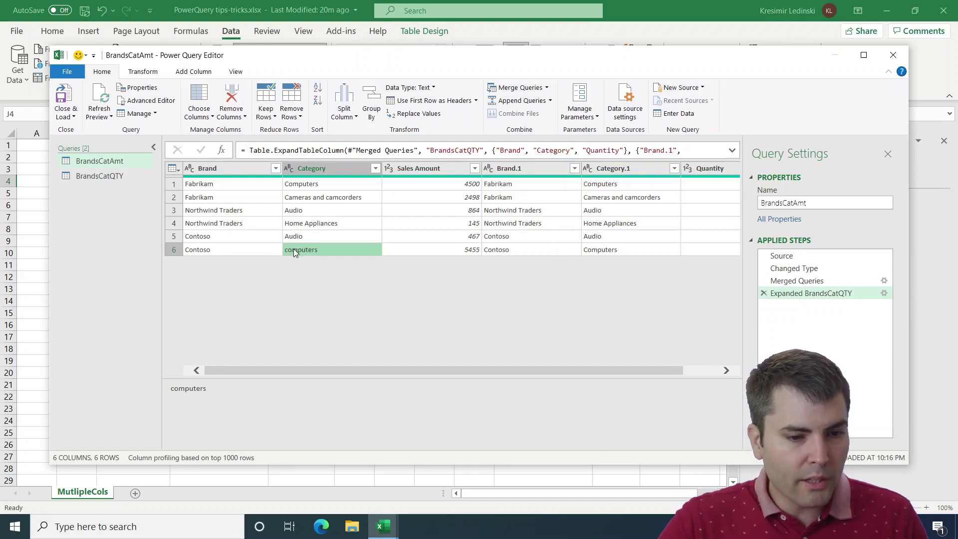
left_click(538, 250)
left_click(603, 252)
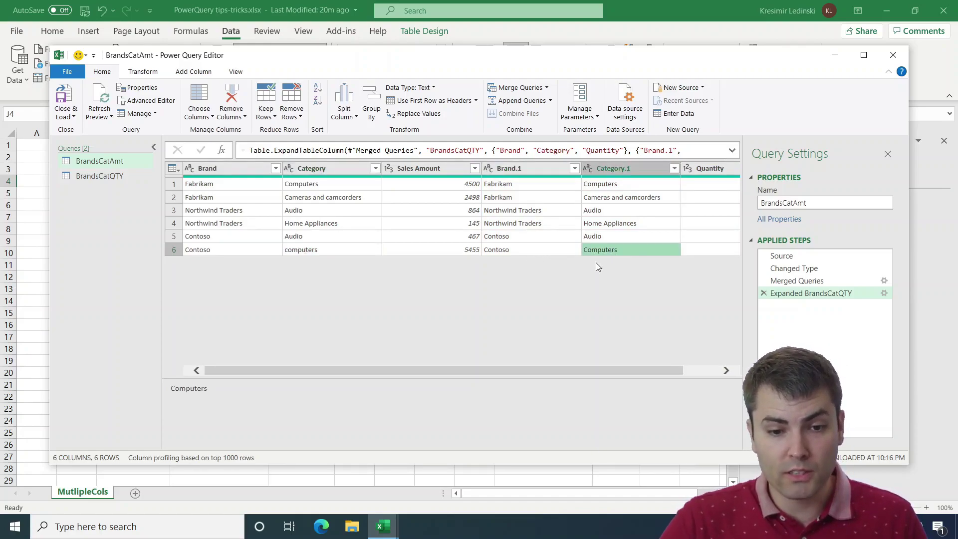
left_click_drag(564, 369, 600, 370)
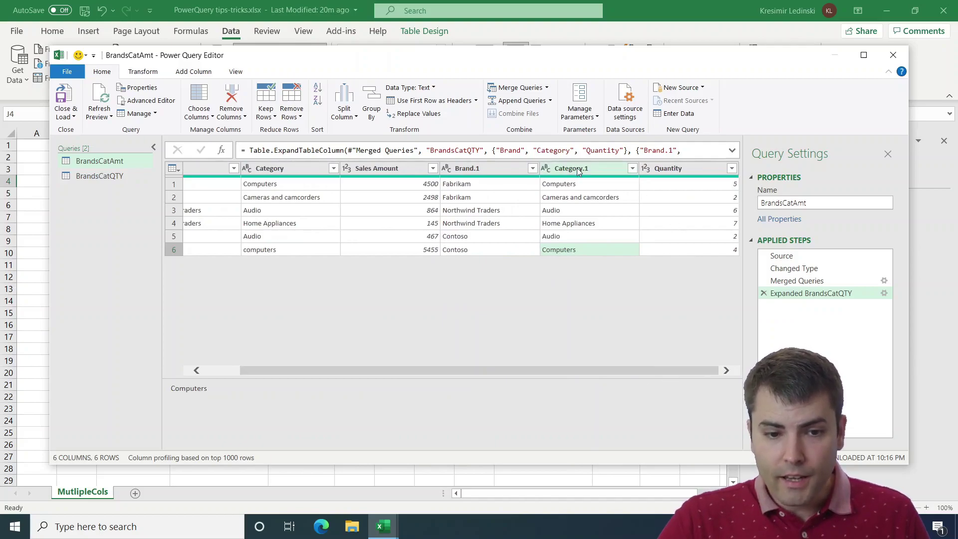
right_click(480, 174)
left_click(568, 168)
left_click(494, 168)
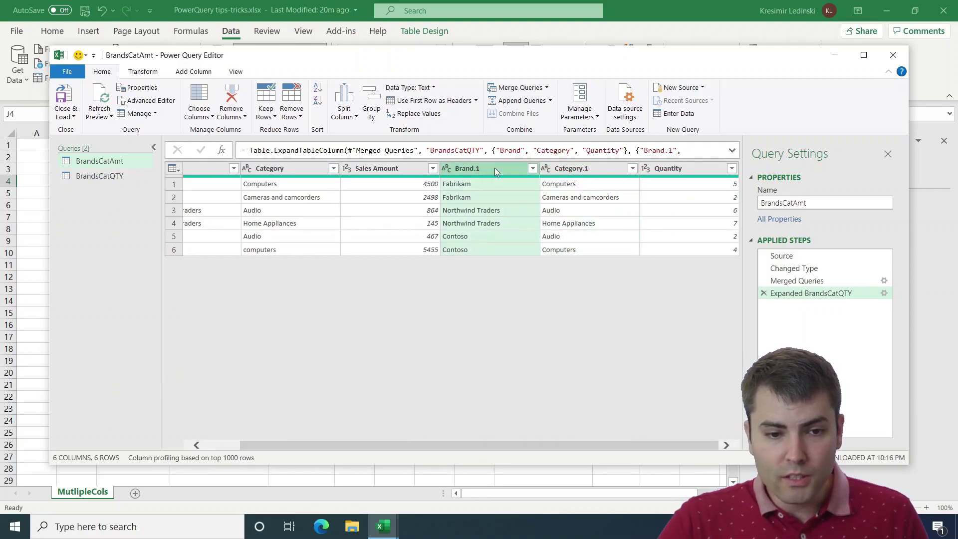
left_click(561, 168, "ctrl")
right_click(560, 168)
left_click(594, 189)
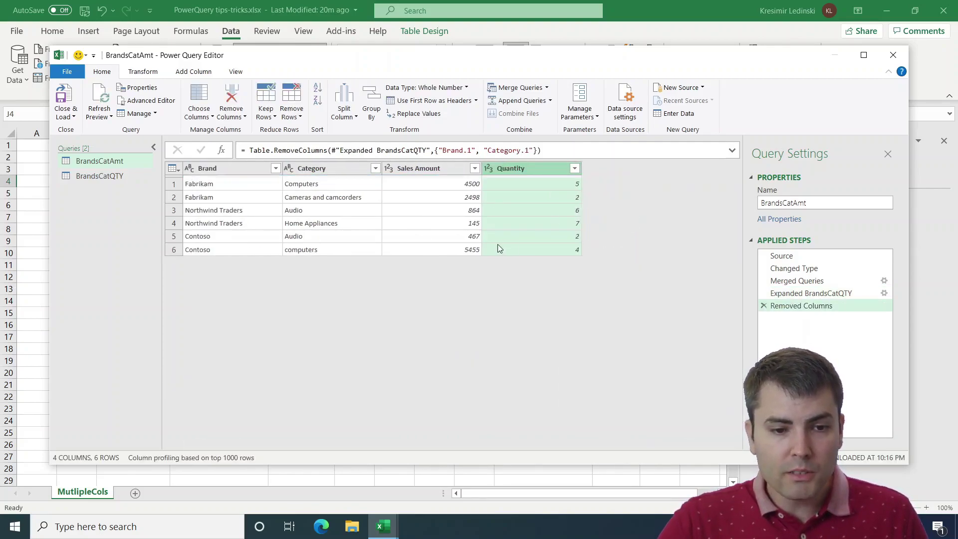
left_click(533, 169)
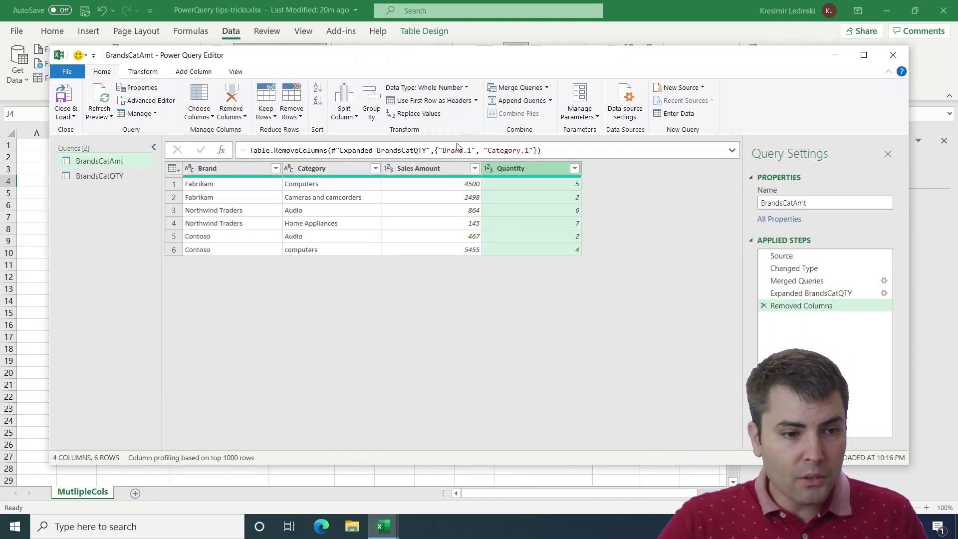
left_click(194, 72)
- Start a custom column and begin its formula with [Sales Amount]*
left_click(106, 111)
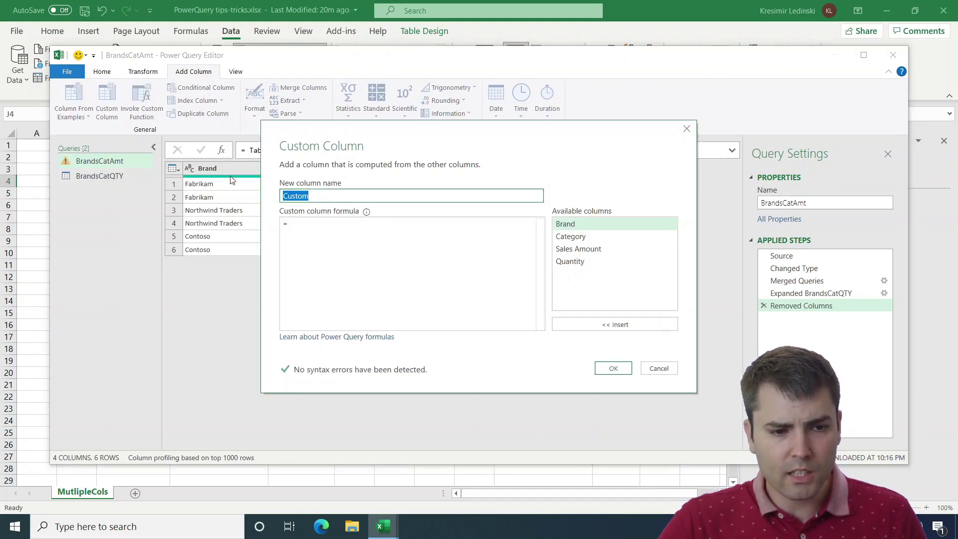
left_click_drag(367, 136, 377, 168)
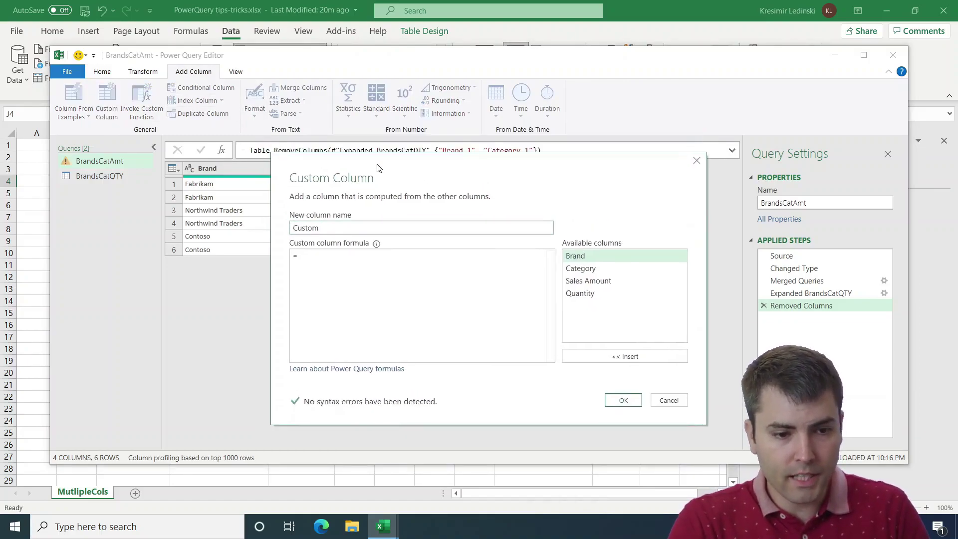
double_click(325, 228)
type("S")
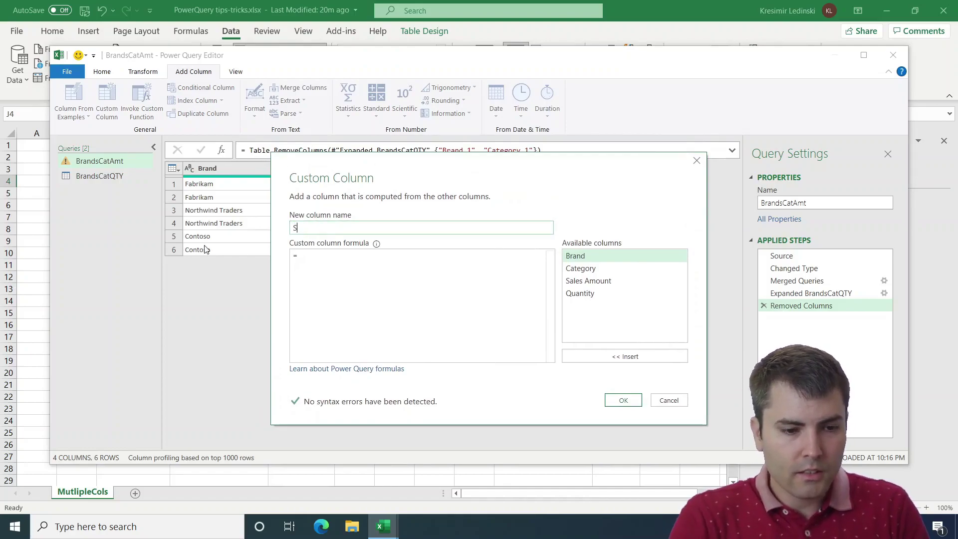
type("alesAmount")
left_click(315, 287)
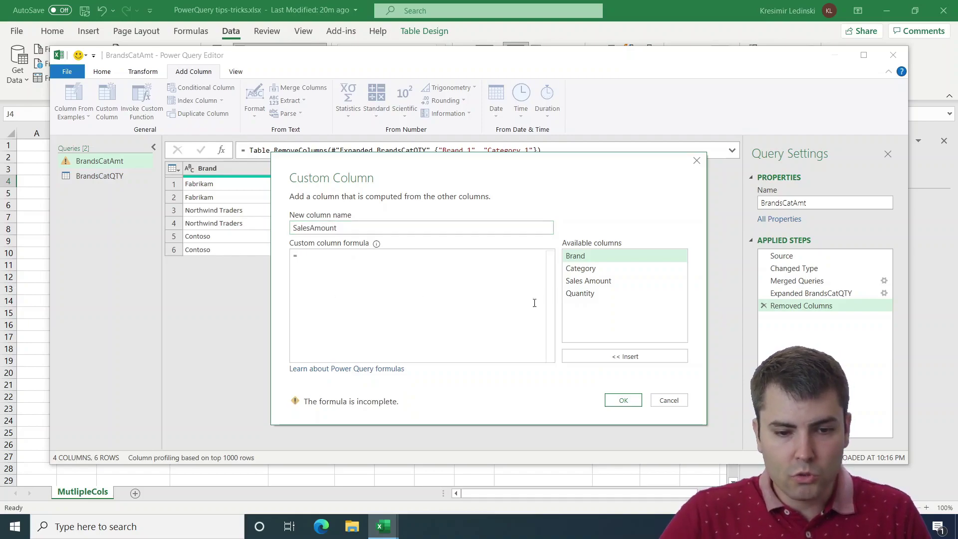
double_click(607, 281)
type("*")
key("BackSpace")
type("*")
- Name the column TotalAmount, finish the formula as [Sales Amount]*[Quantity], and create it
left_click(341, 228)
left_click_drag(341, 228, 291, 227)
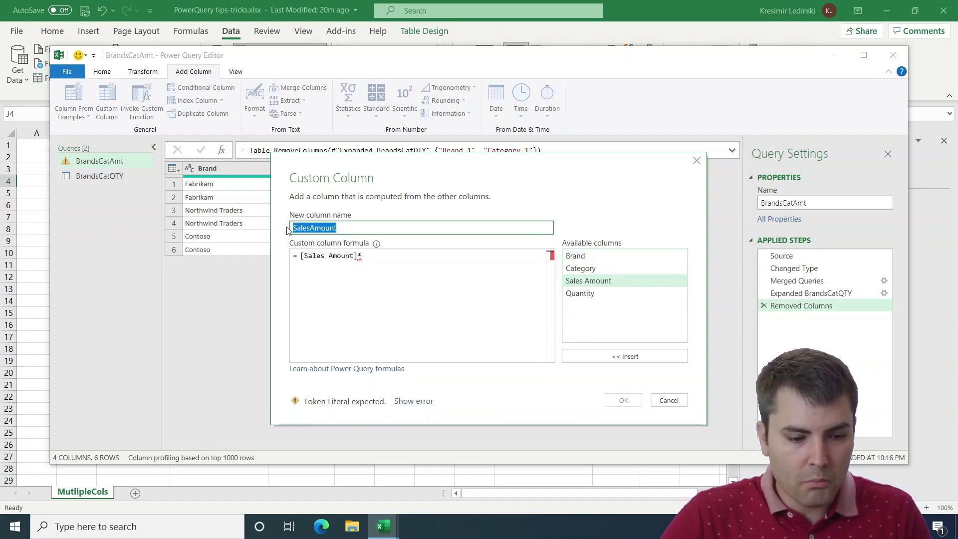
type("TO")
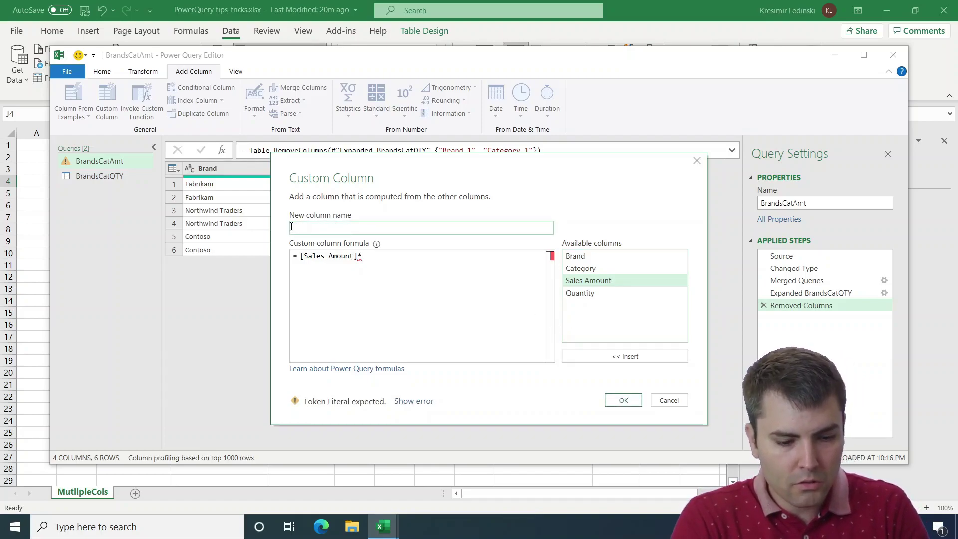
type("to")
key("BackSpace")
key("BackSpace")
key("BackSpace")
key("BackSpace")
type("TotalAmo")
key("BackSpace")
key("BackSpace")
key("BackSpace")
type("unt")
left_click(391, 324)
left_click(583, 294)
double_click(586, 293)
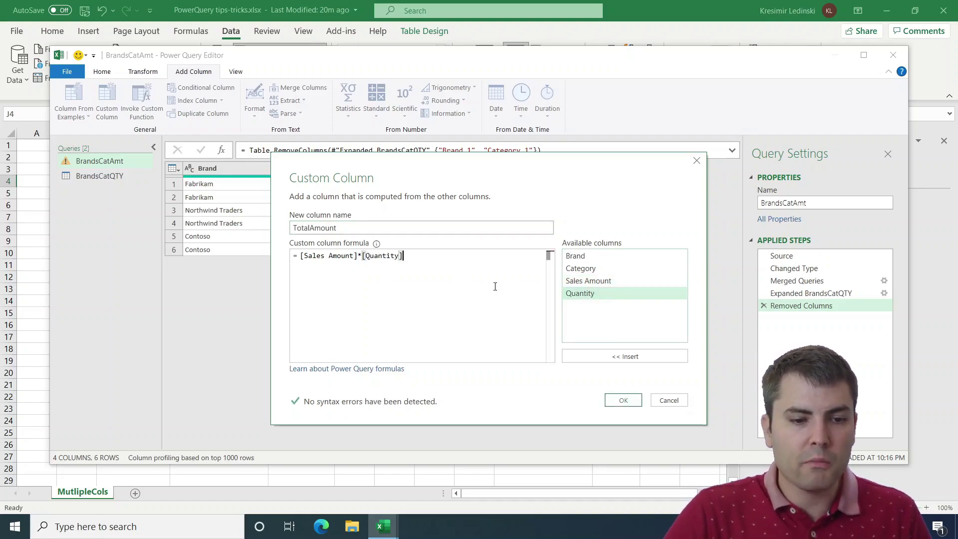
left_click(623, 401)
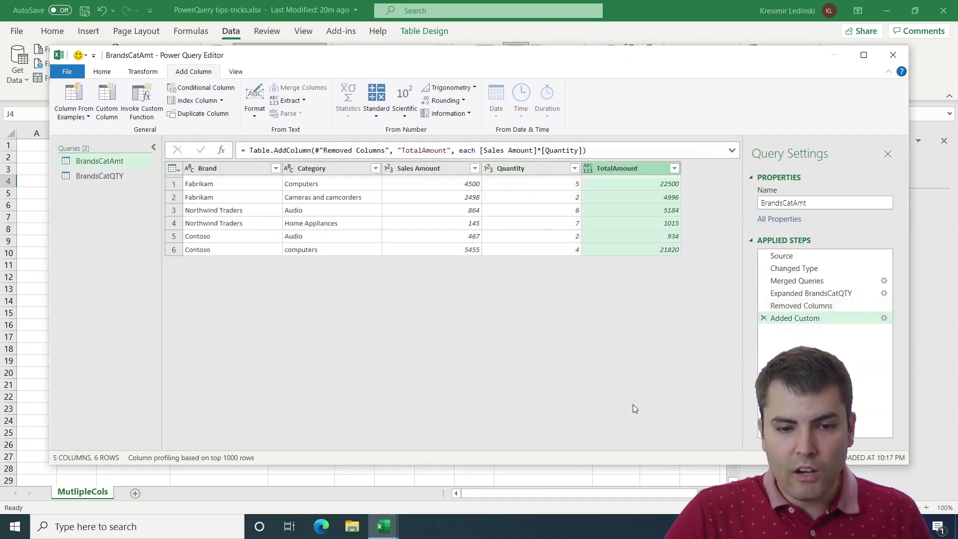
- Type TotalAmount as number by appending ', type number' to the Added Custom formula, dropping Changed Type1
left_click(587, 169)
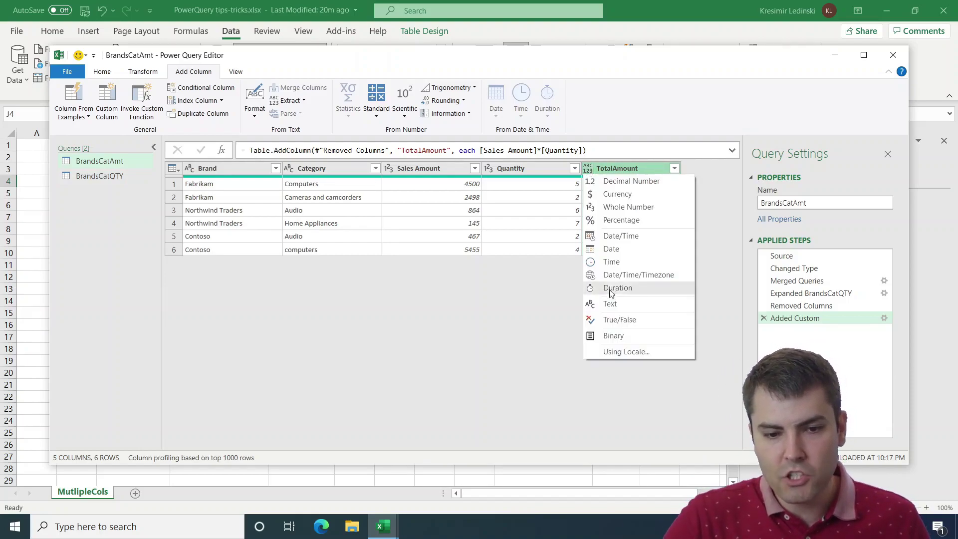
left_click(627, 181)
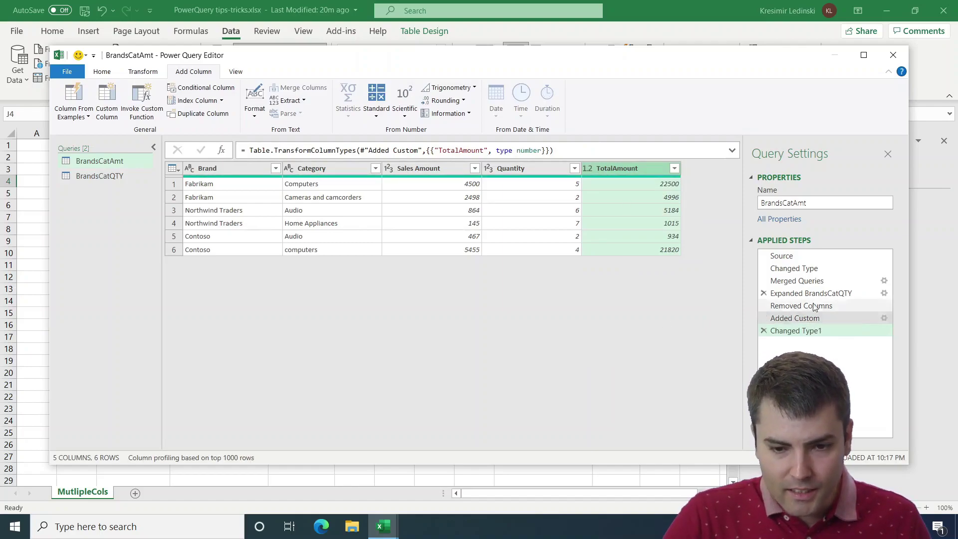
left_click(763, 330)
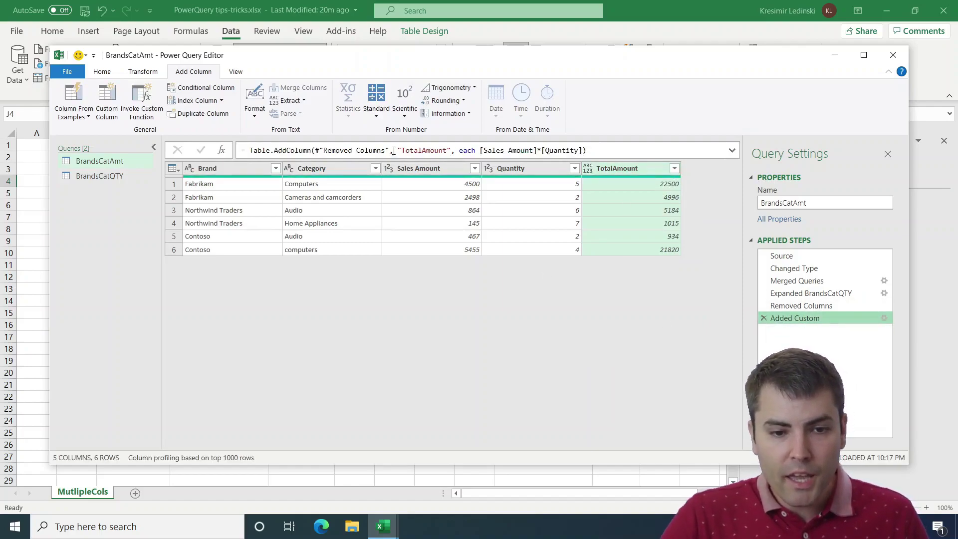
left_click(593, 150)
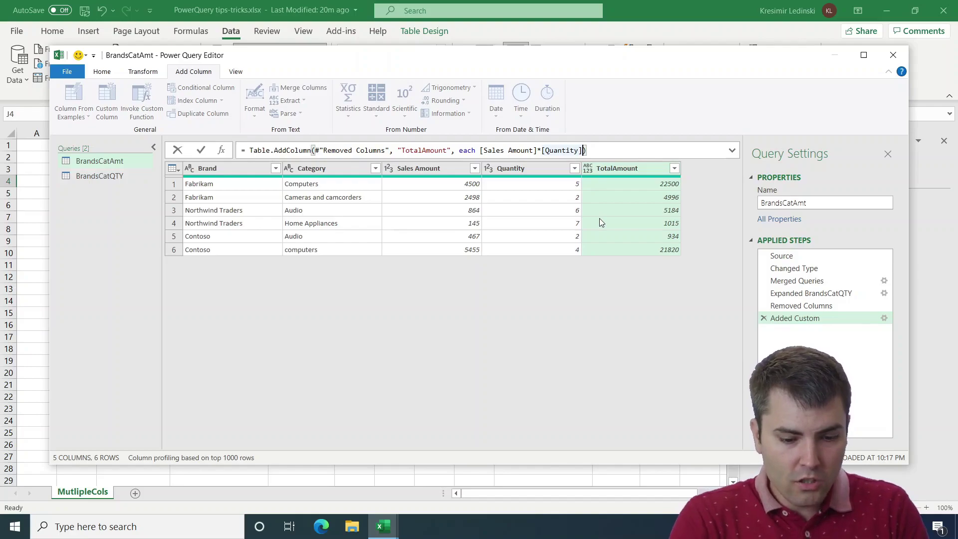
type(",")
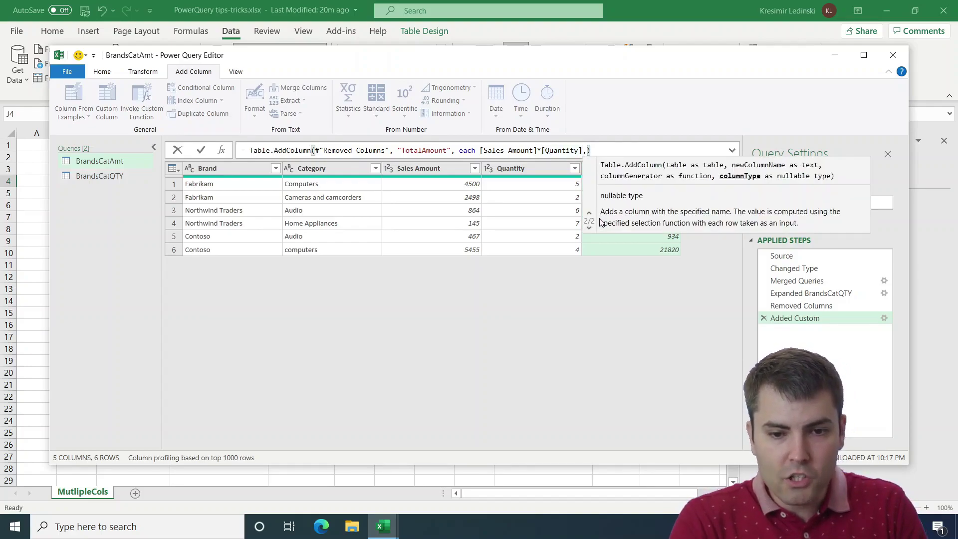
type(" type ")
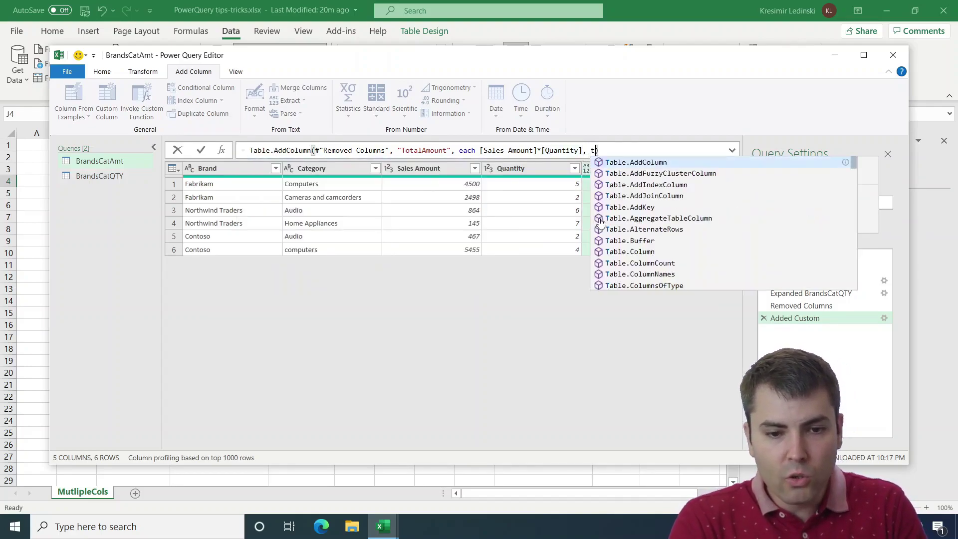
type("number")
left_click(599, 234)
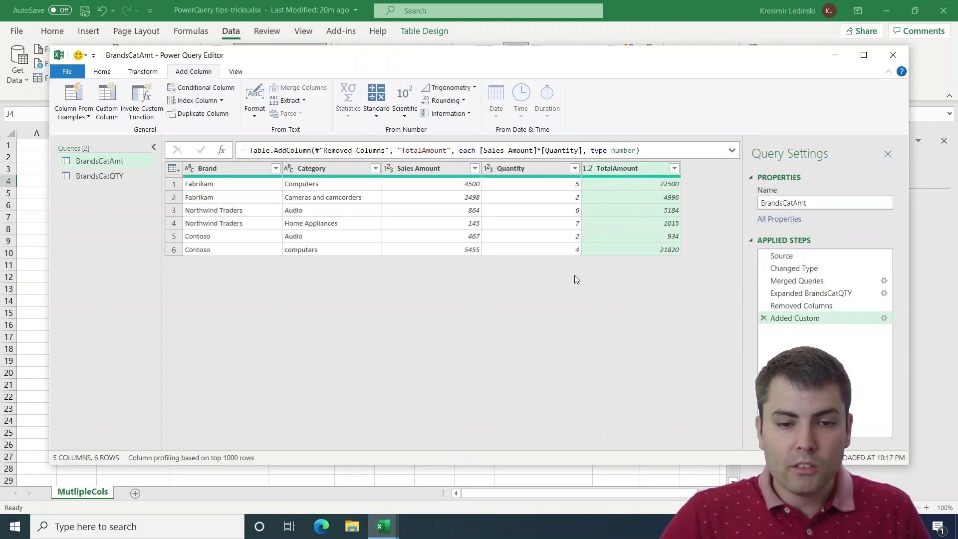